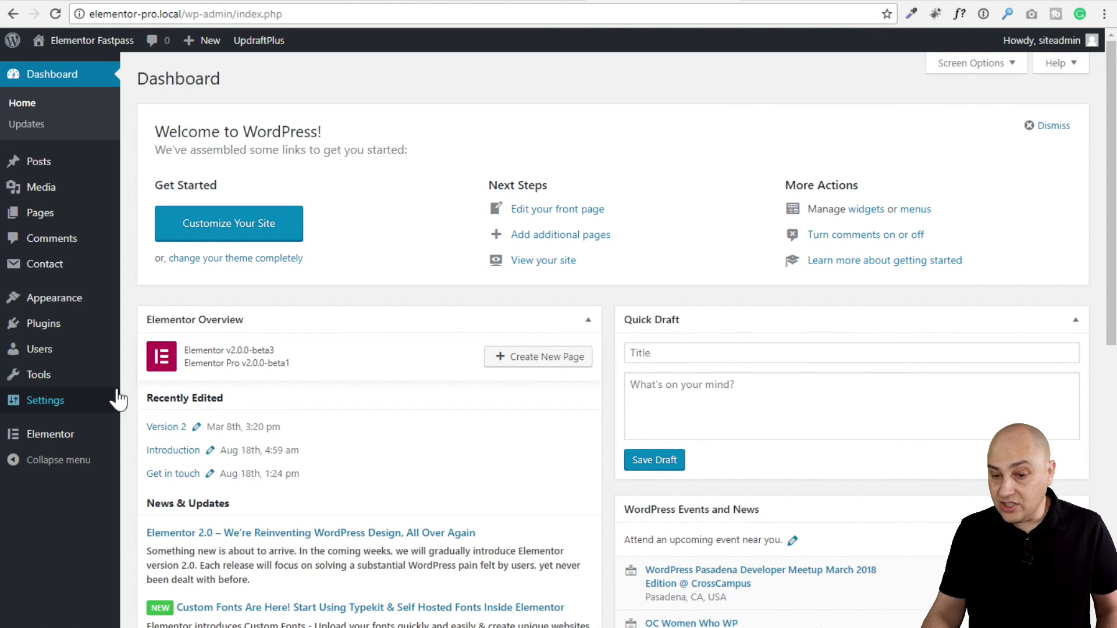
Step: Check the Elementor Overview box for Elementor 2.0.0-beta3 and Elementor Pro 2.0.0-beta1
mouse_move(87, 437)
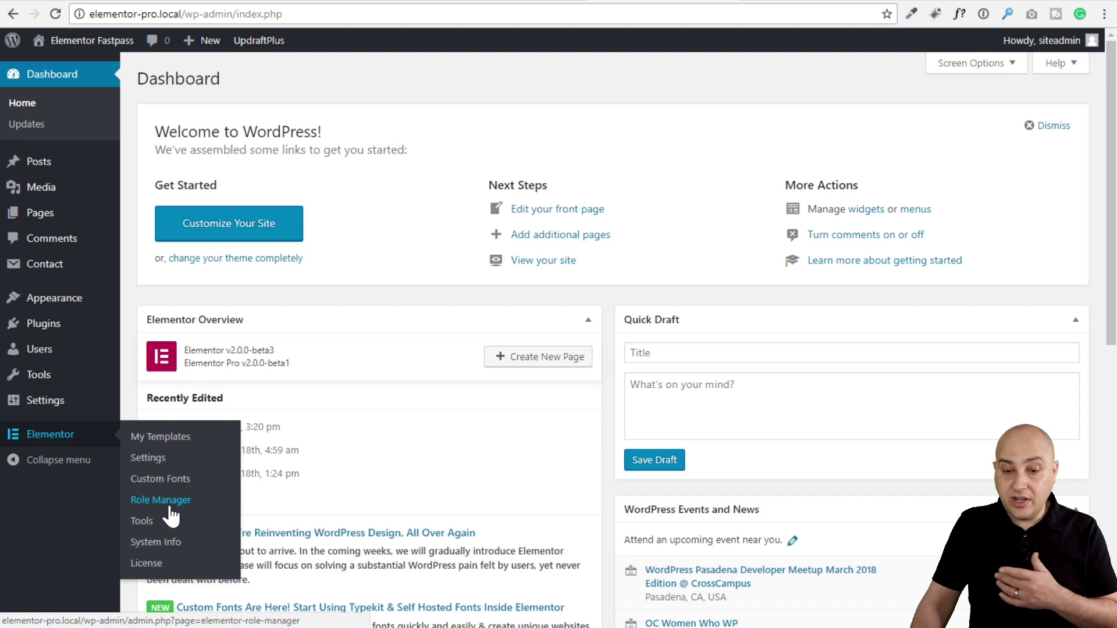
Step: Open Elementor's Role Manager to see the Editor, Author, Contributor and Subscriber roles
left_click(171, 509)
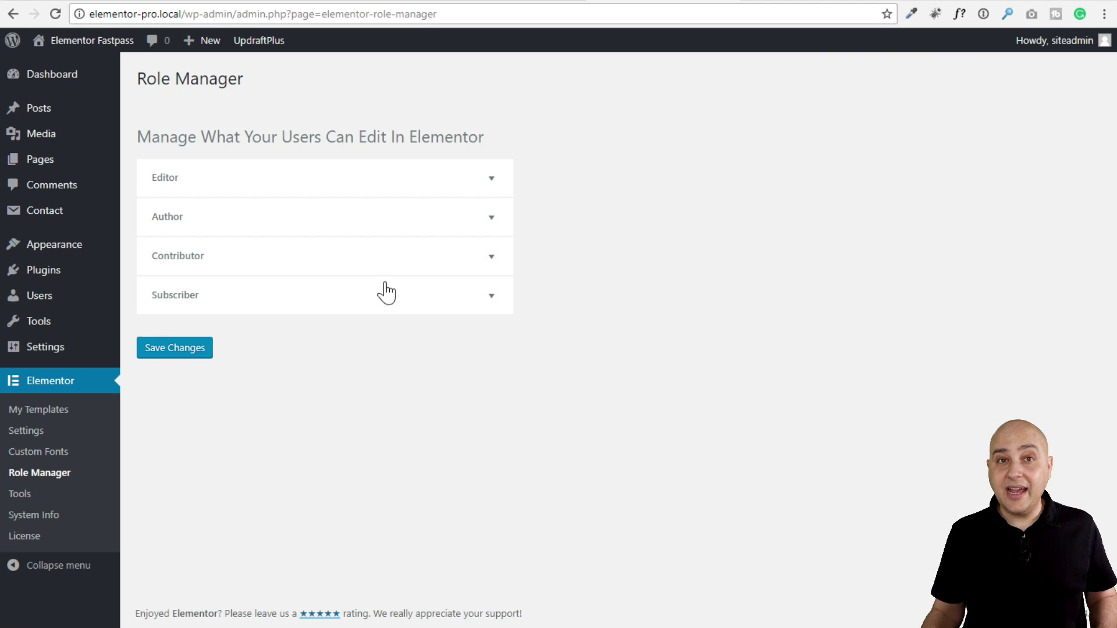
Step: Expand the Editor role's permissions, then go to the My Templates list of four templates
left_click(390, 190)
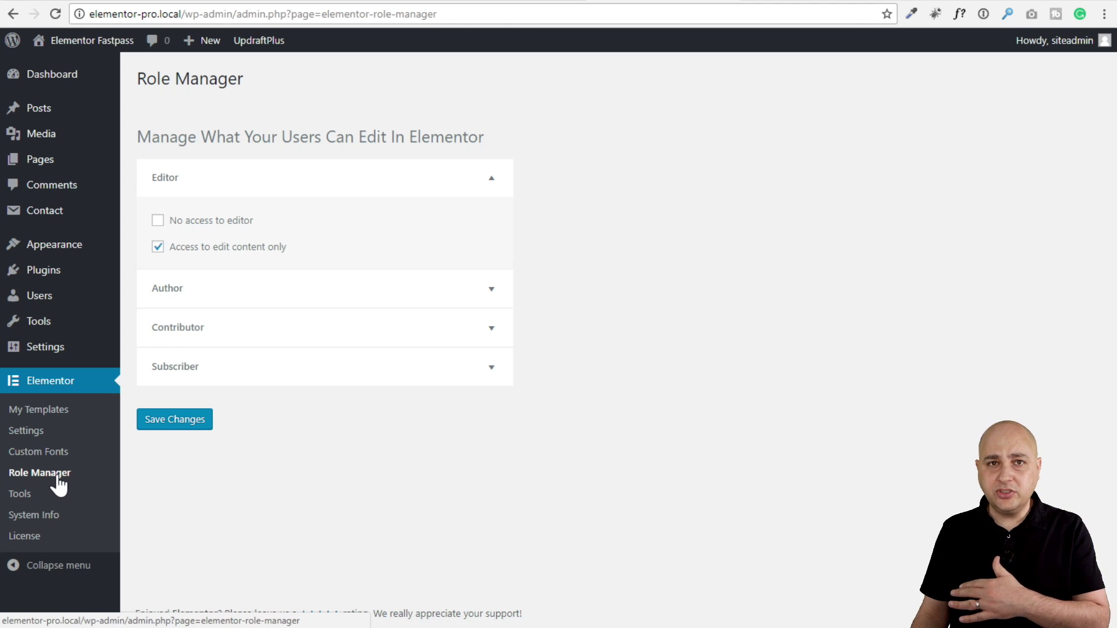
left_click(54, 411)
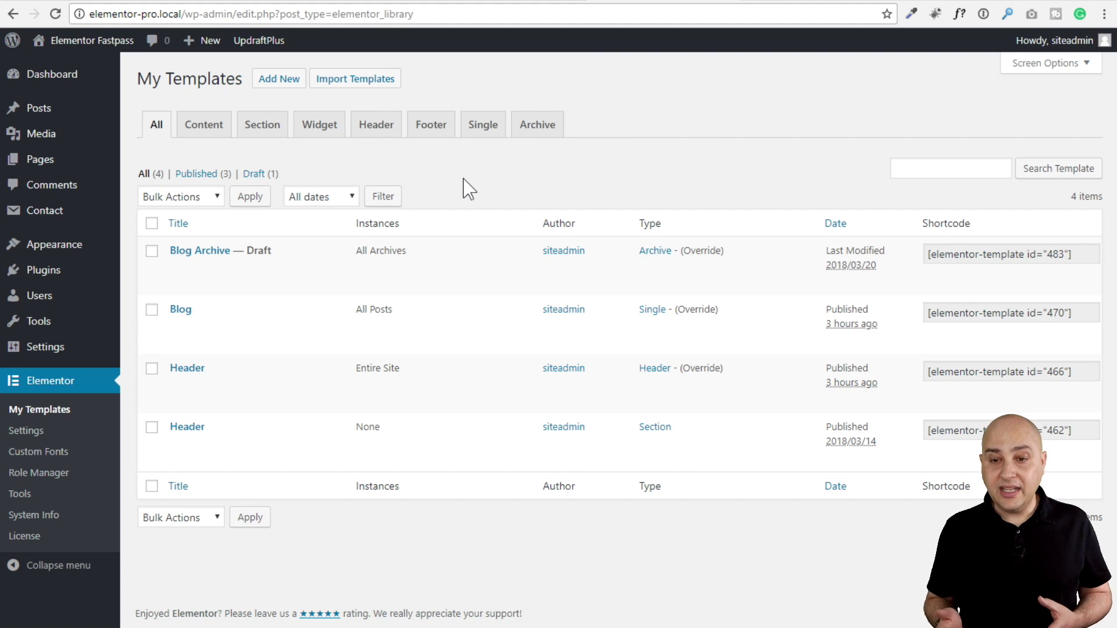
Step: Filter My Templates to Header and edit the Header template in Elementor
mouse_move(326, 314)
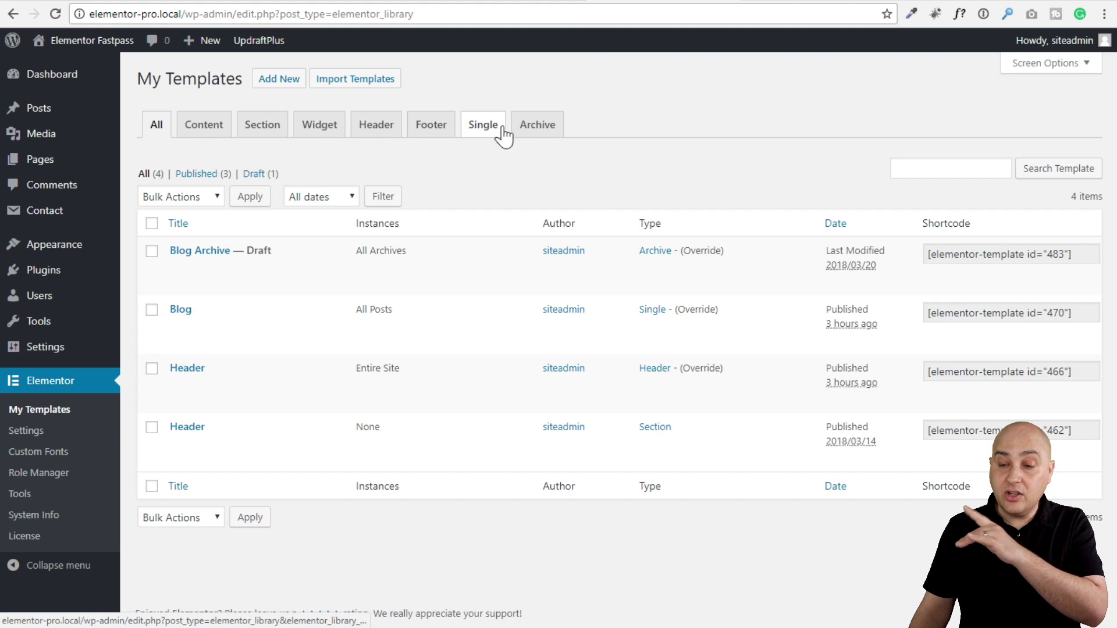
left_click(384, 135)
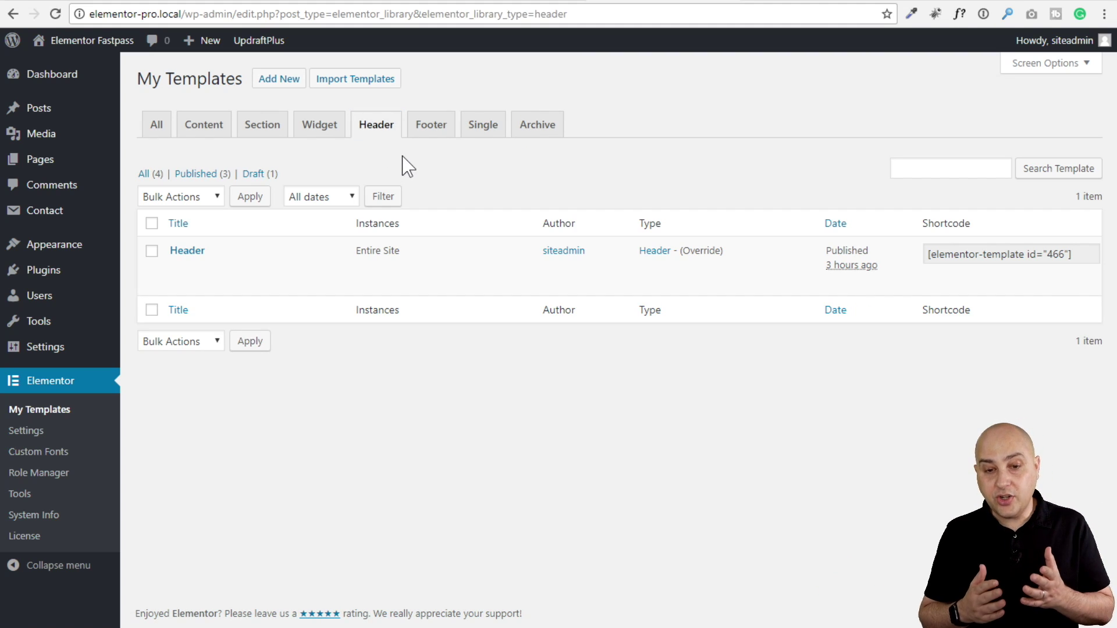
mouse_move(224, 269)
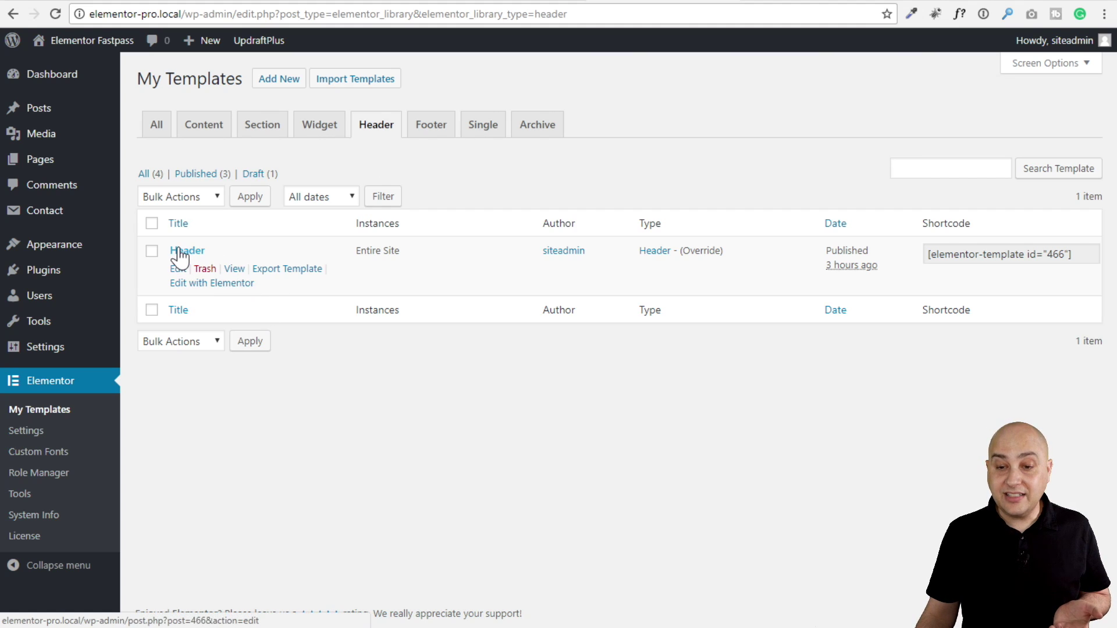
left_click(234, 284)
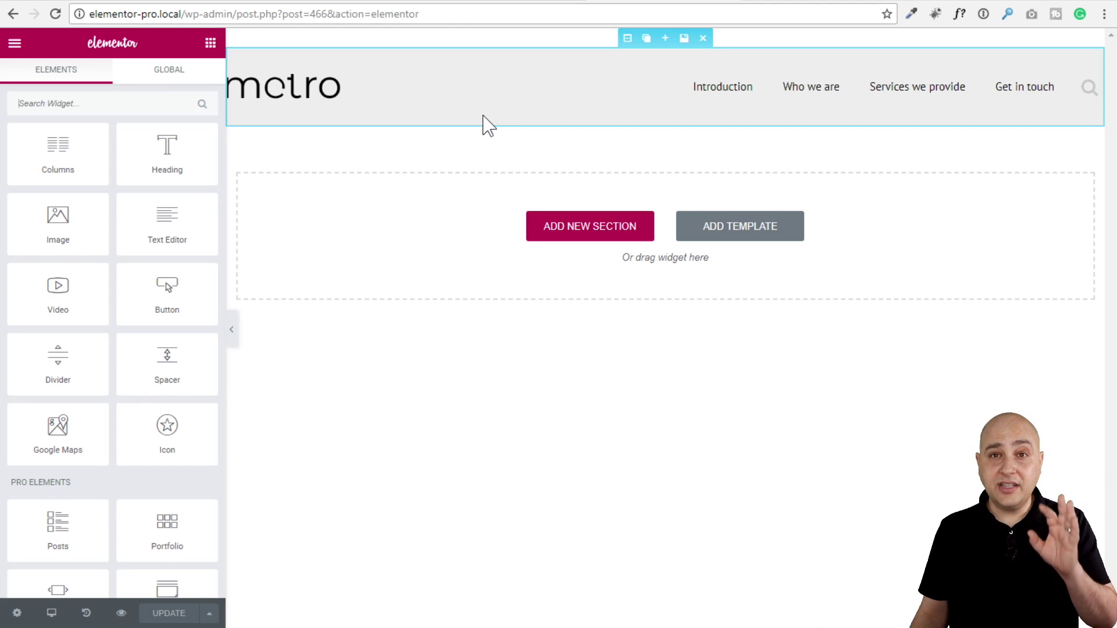
Step: Browse the ready-made header blocks library without inserting, then reveal the Update save options
left_click(734, 233)
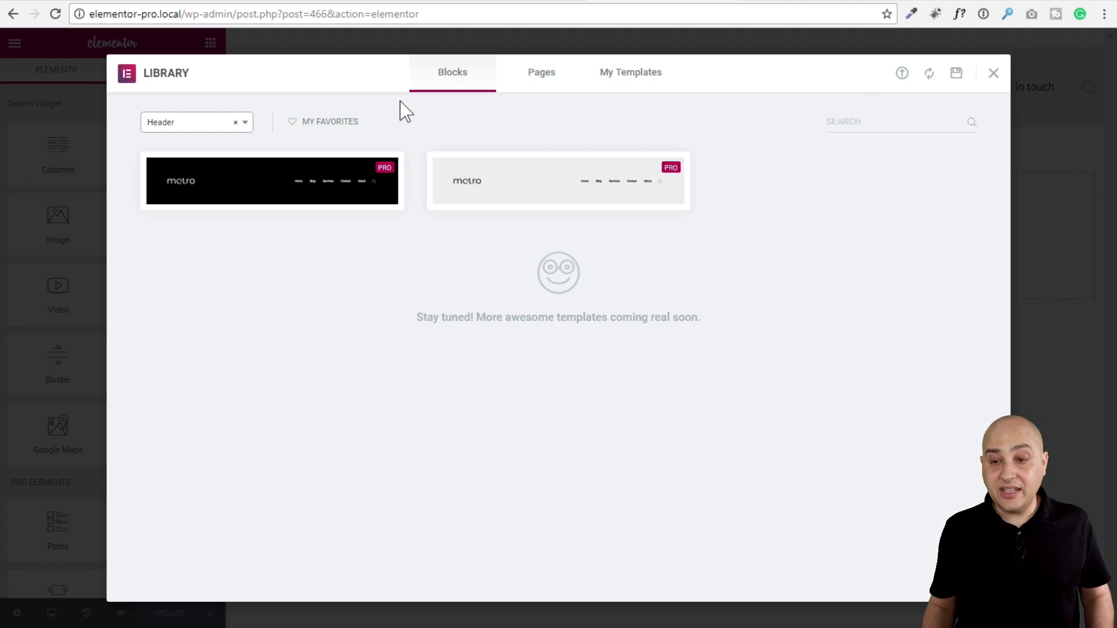
mouse_move(481, 187)
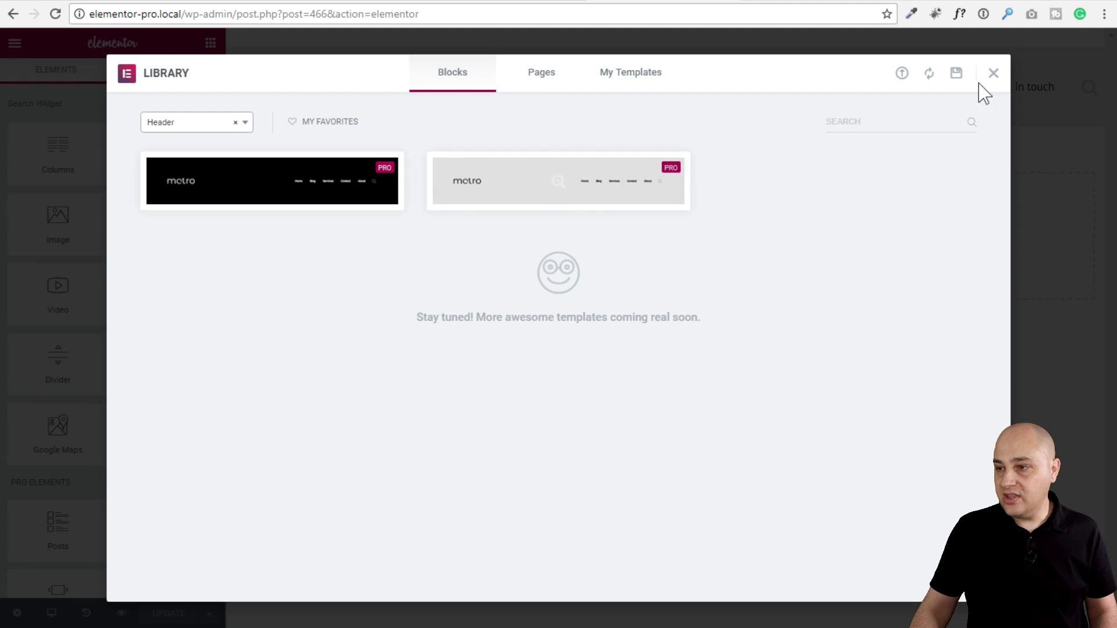
left_click(993, 73)
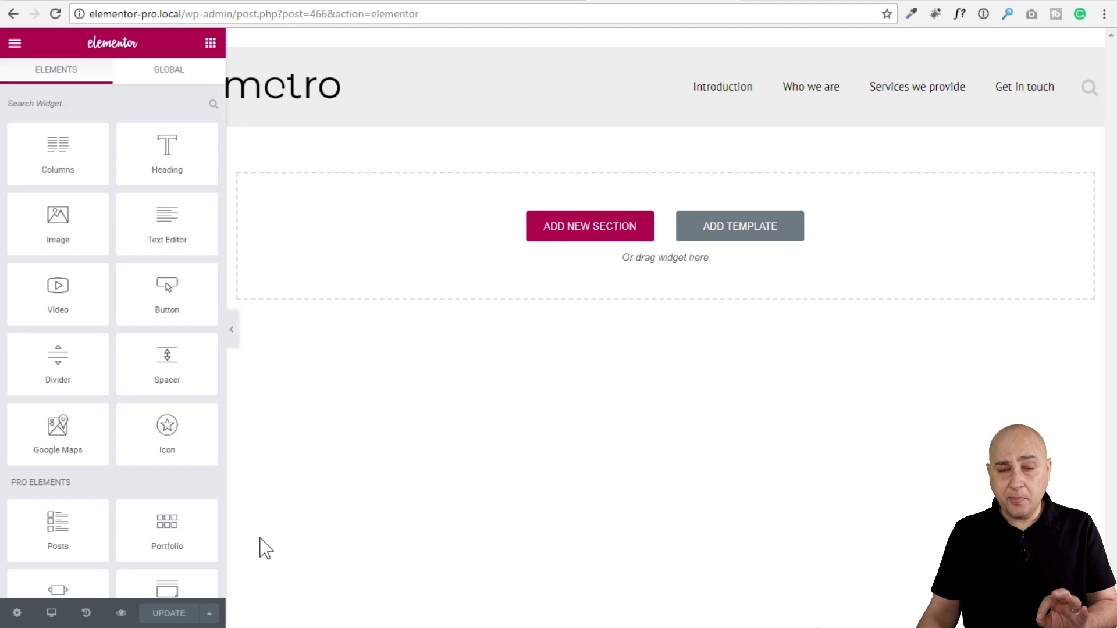
left_click(213, 613)
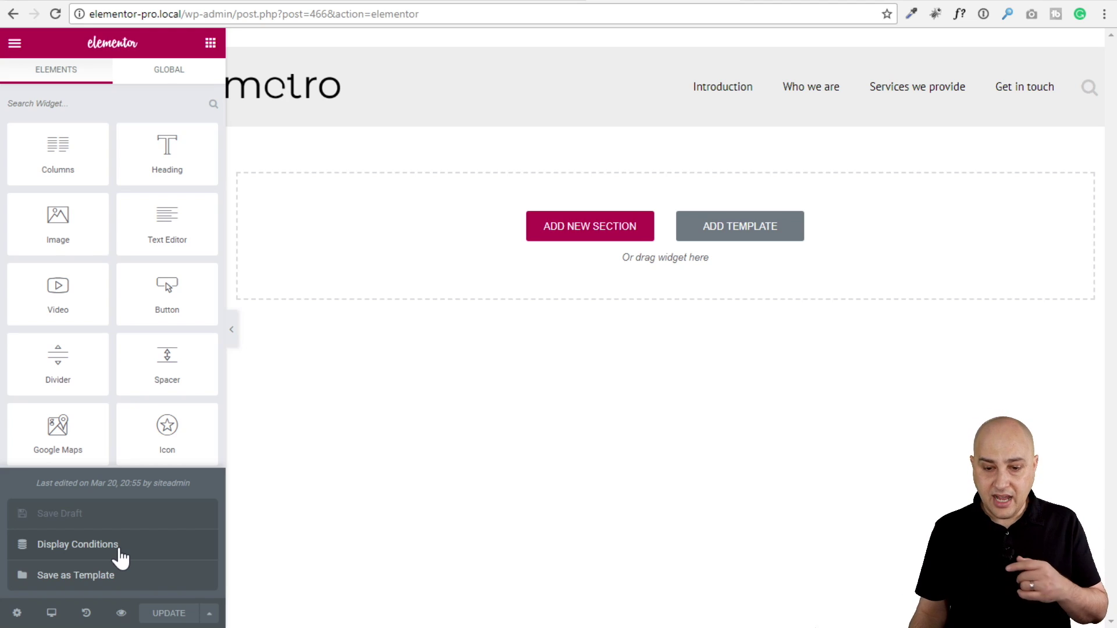
Step: Keep Include Entire Site and add a second Exclude condition with no location chosen
left_click(78, 545)
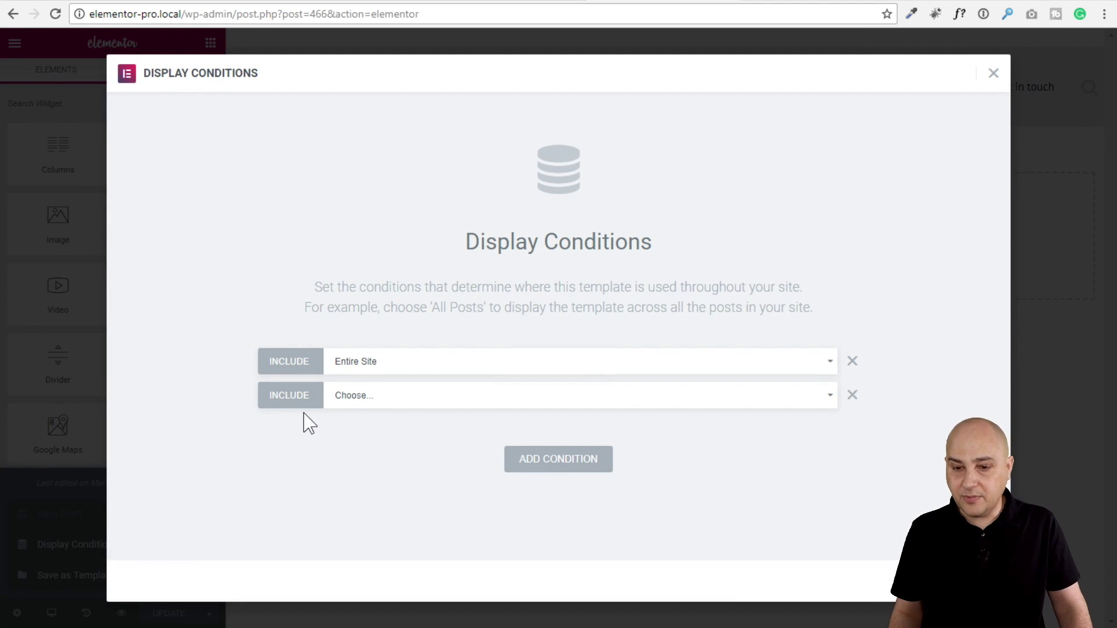
left_click(441, 366)
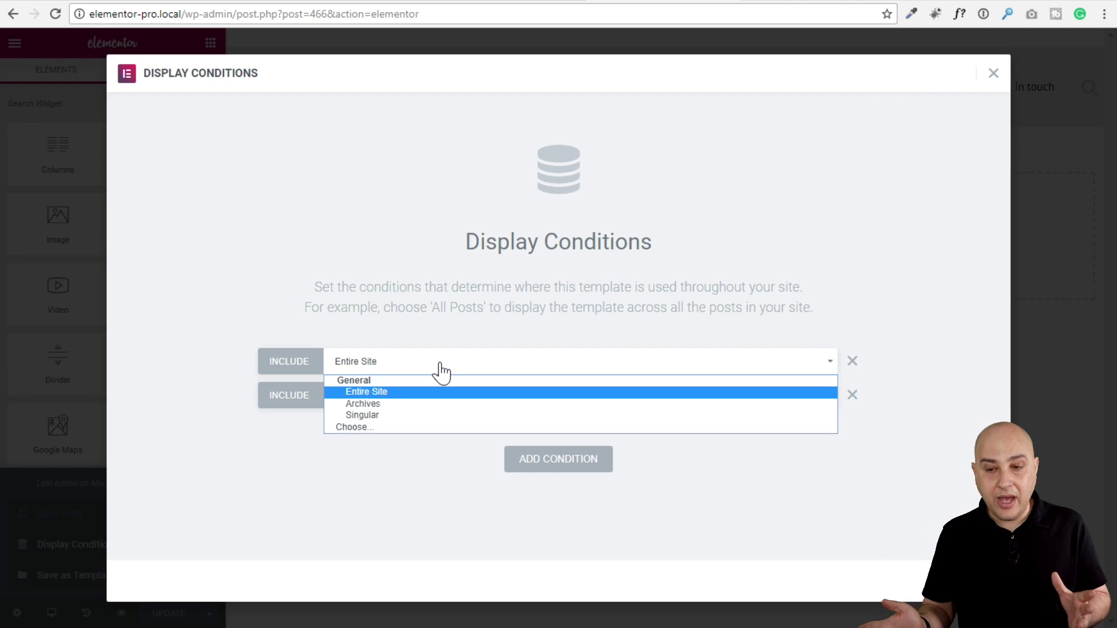
left_click(427, 311)
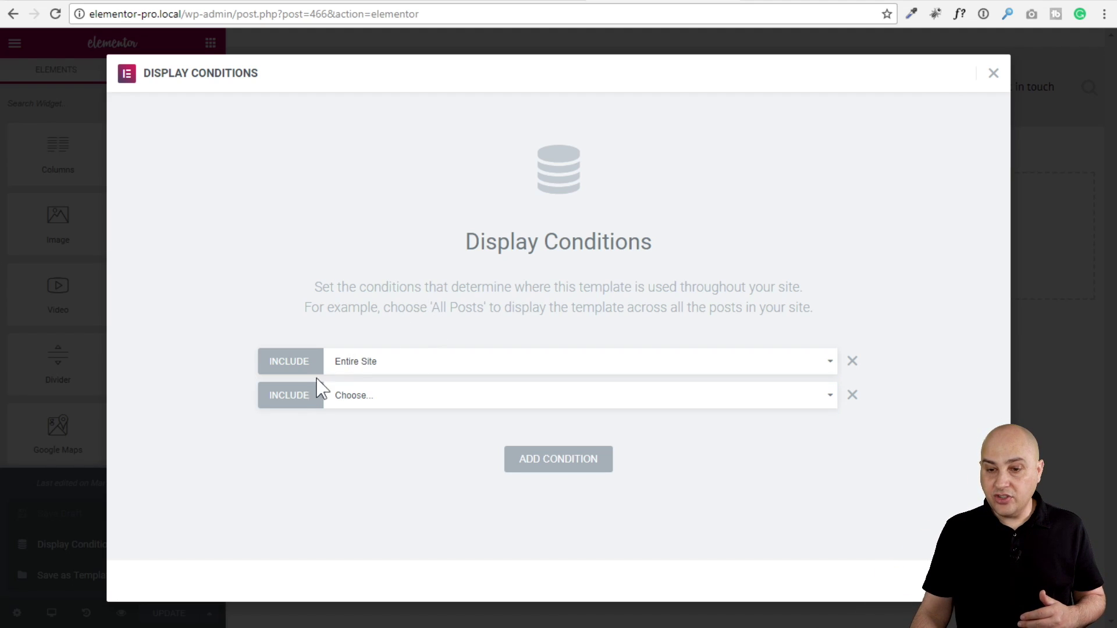
left_click(290, 399)
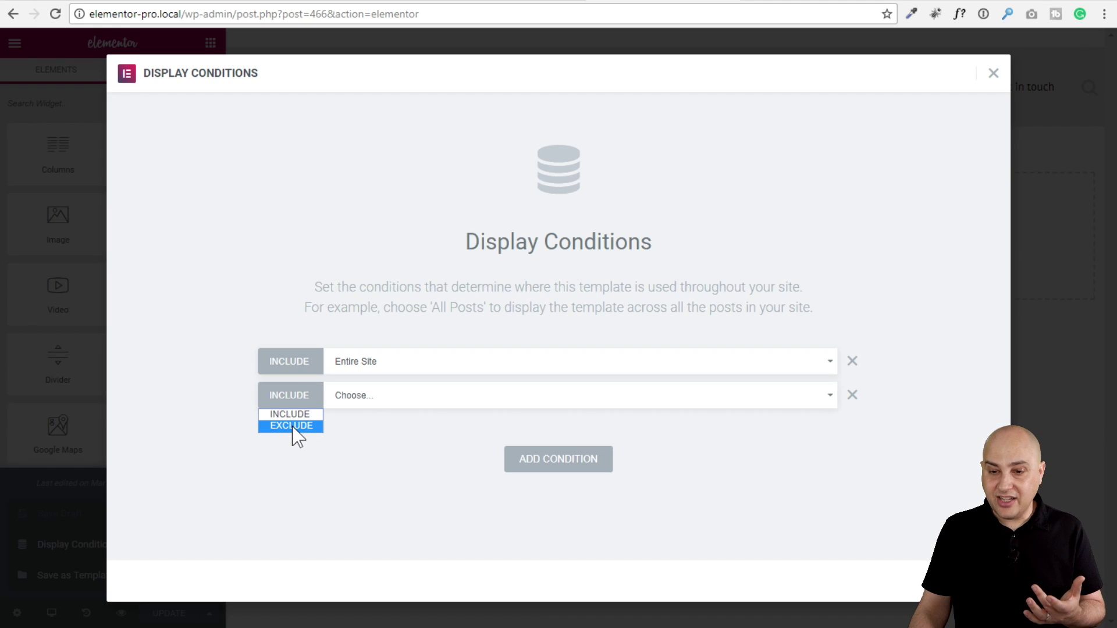
left_click(292, 426)
left_click(372, 399)
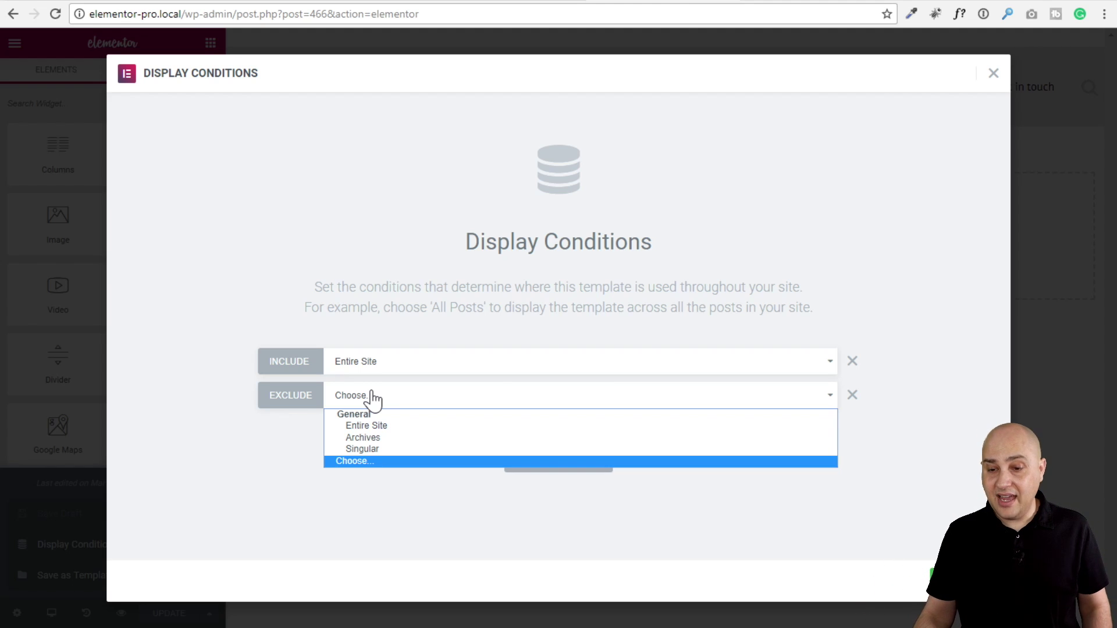
left_click(318, 444)
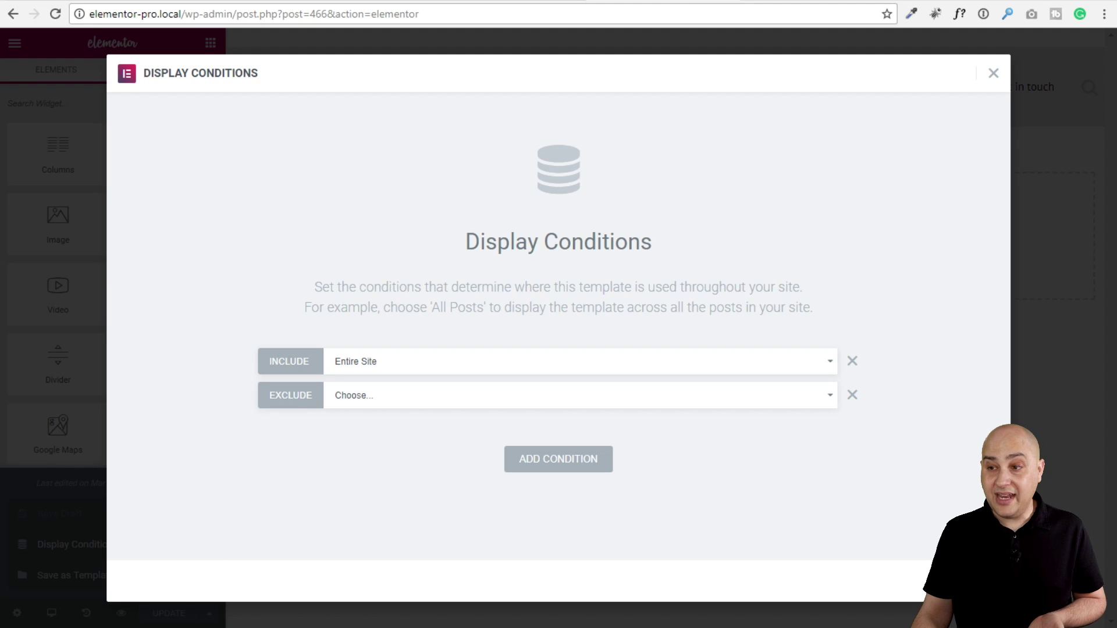
key("Escape")
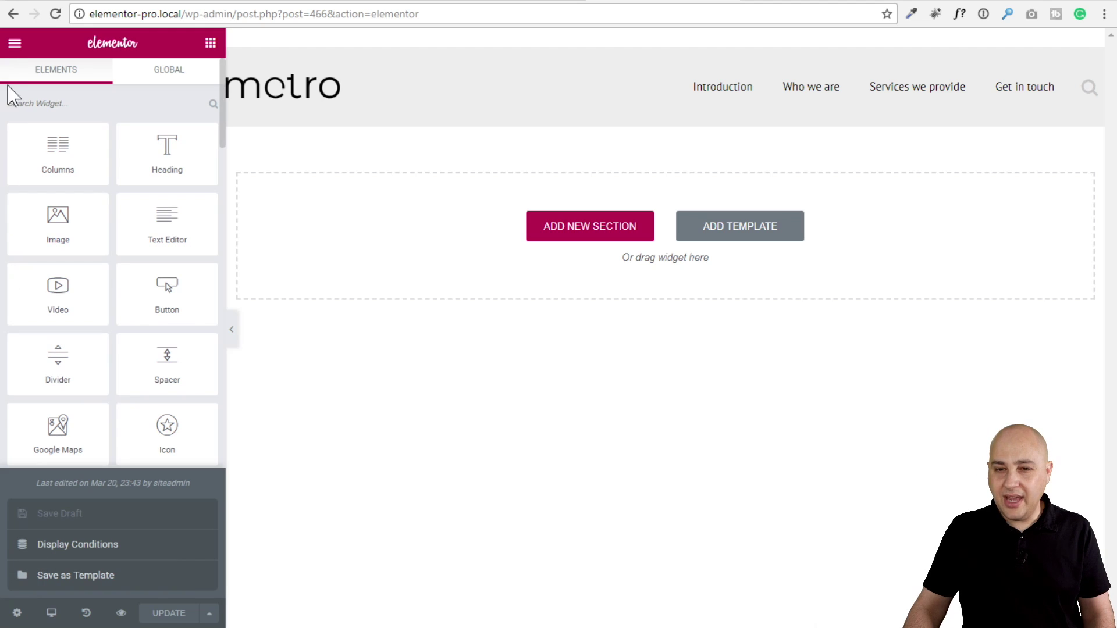
Step: Return to the dashboard and filter My Templates to Single, showing the Blog template
left_click(14, 44)
left_click(120, 366)
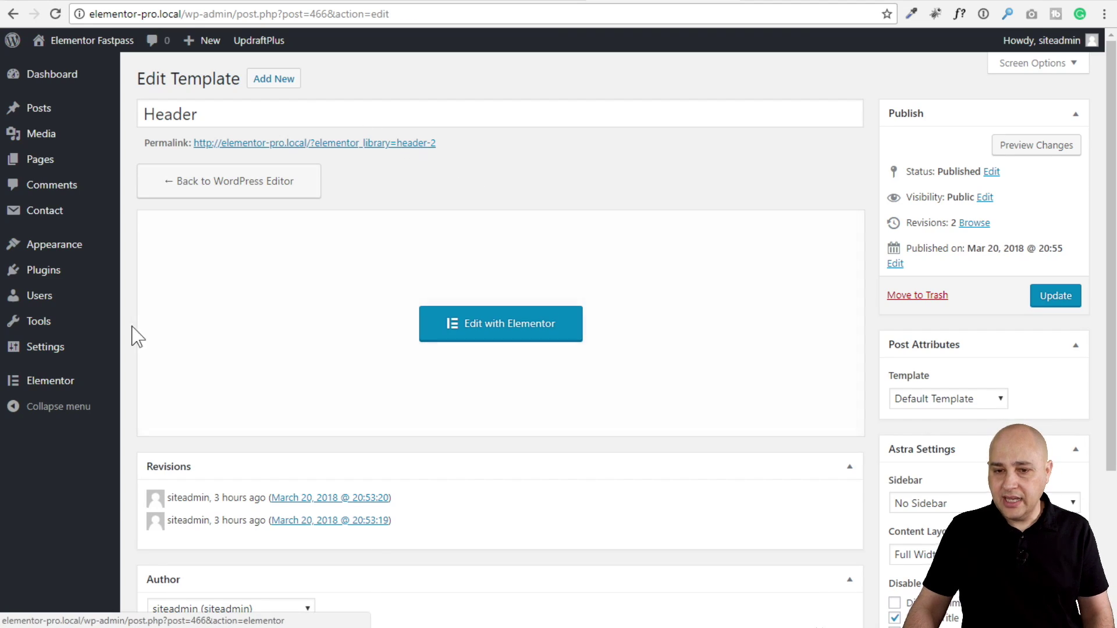
mouse_move(75, 387)
left_click(151, 391)
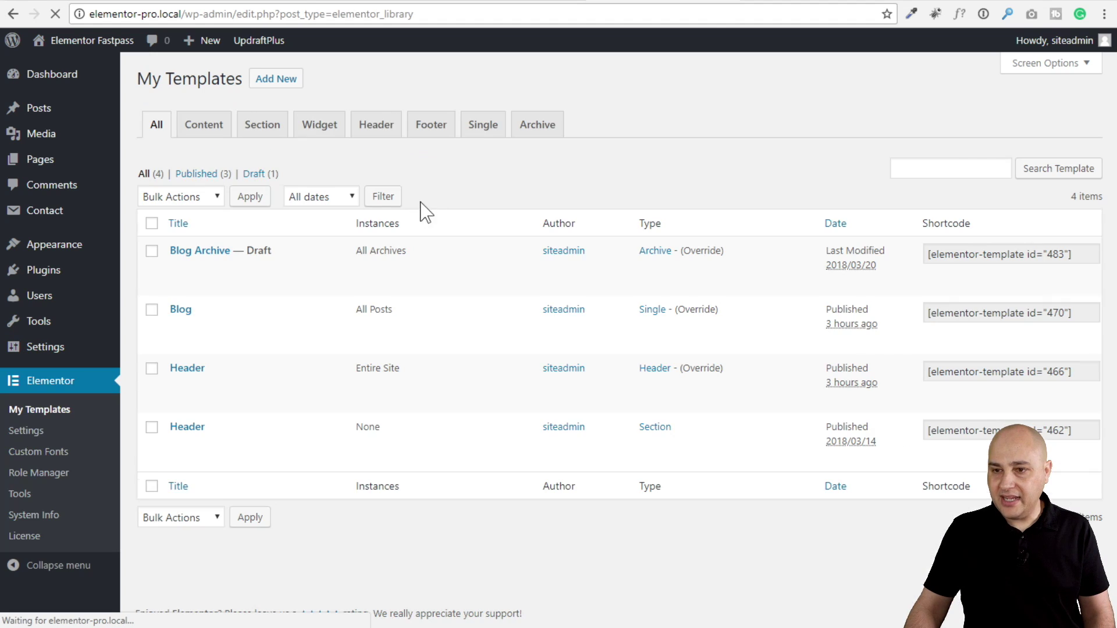
left_click(471, 131)
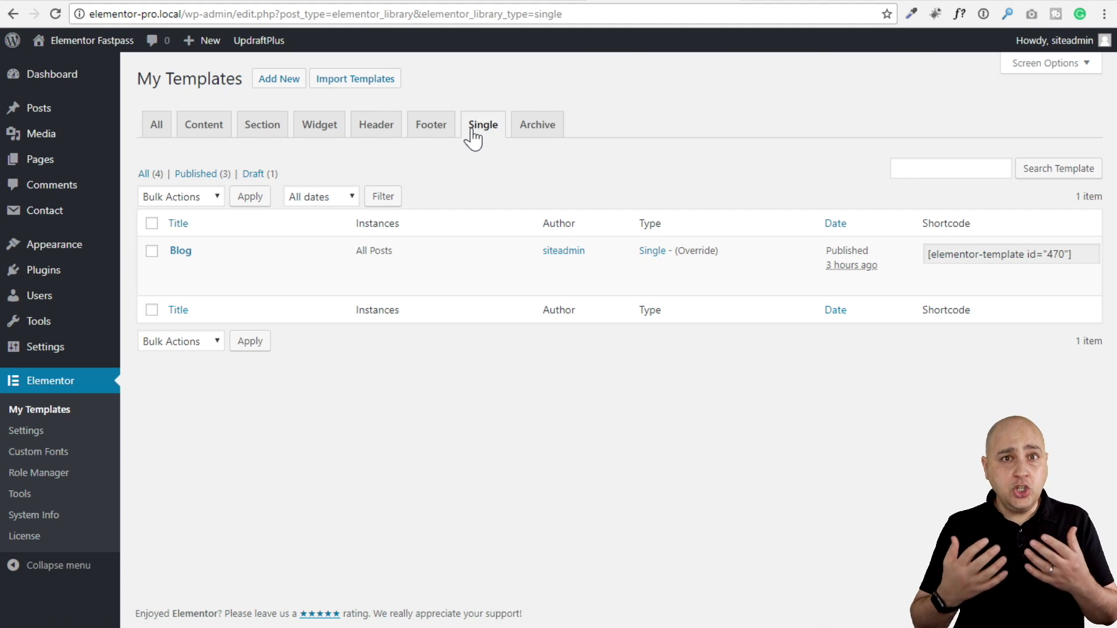
mouse_move(221, 266)
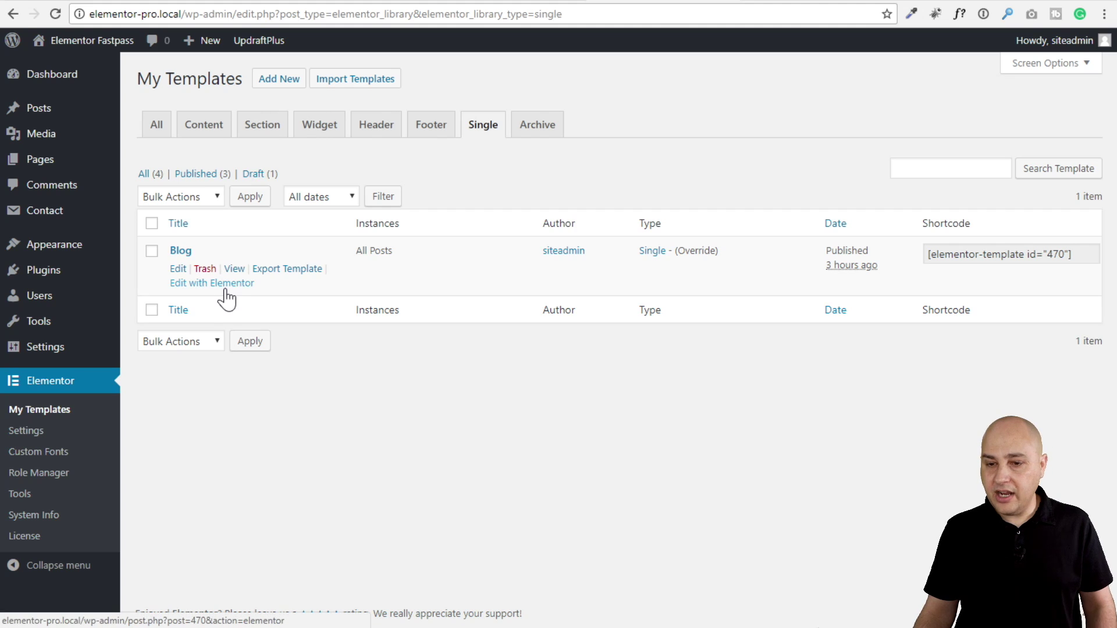
Step: Edit the Blog single template and browse the template library without inserting anything
left_click(226, 285)
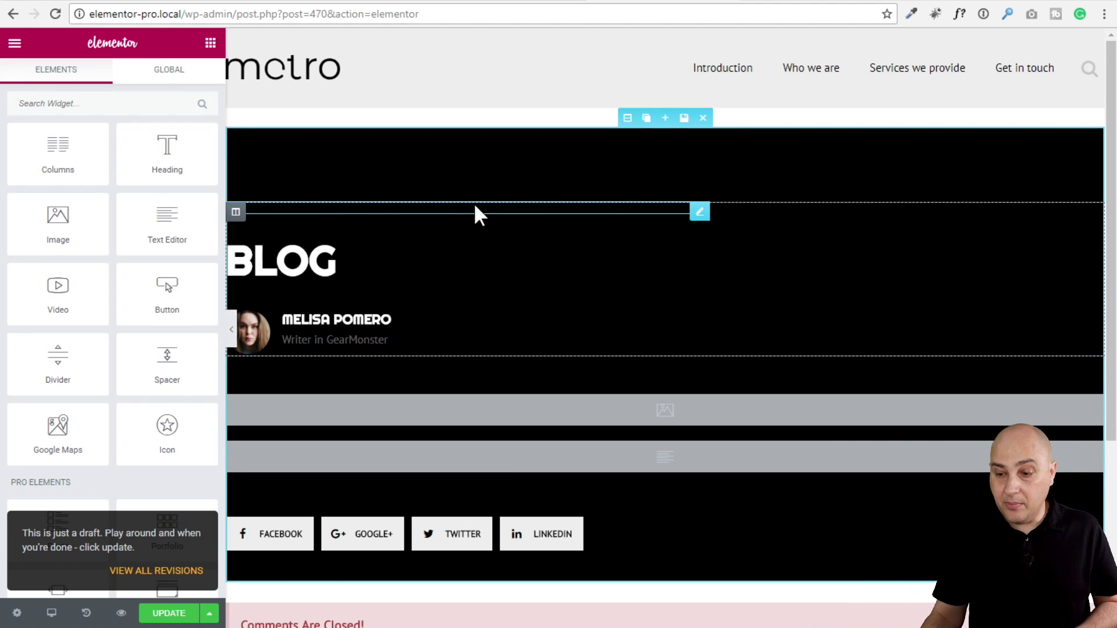
scroll(529, 221, "down", 5)
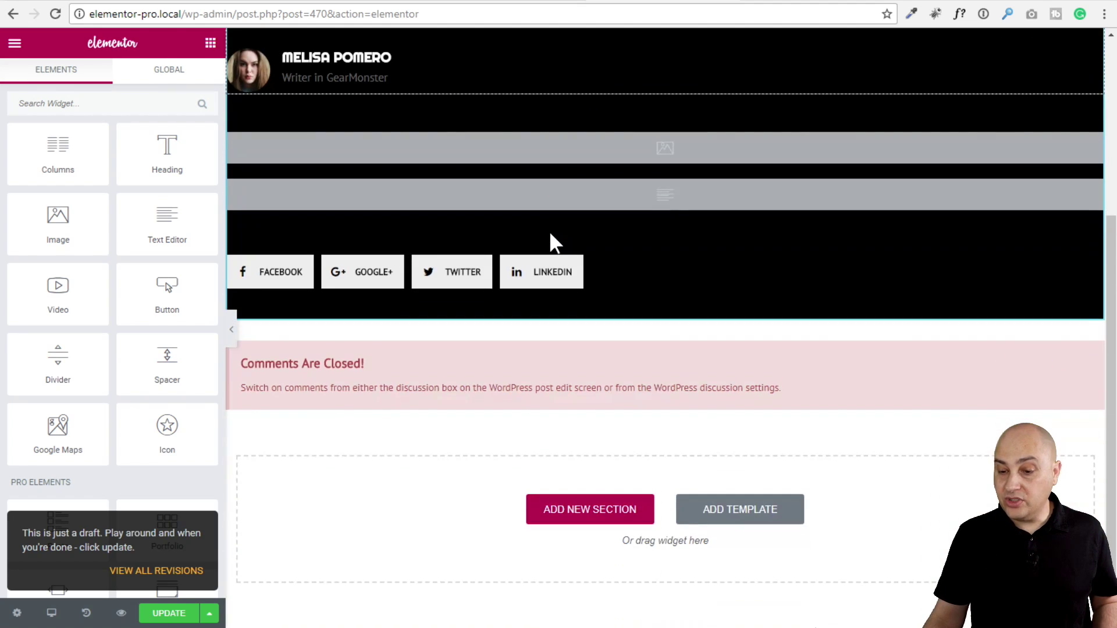
left_click(713, 518)
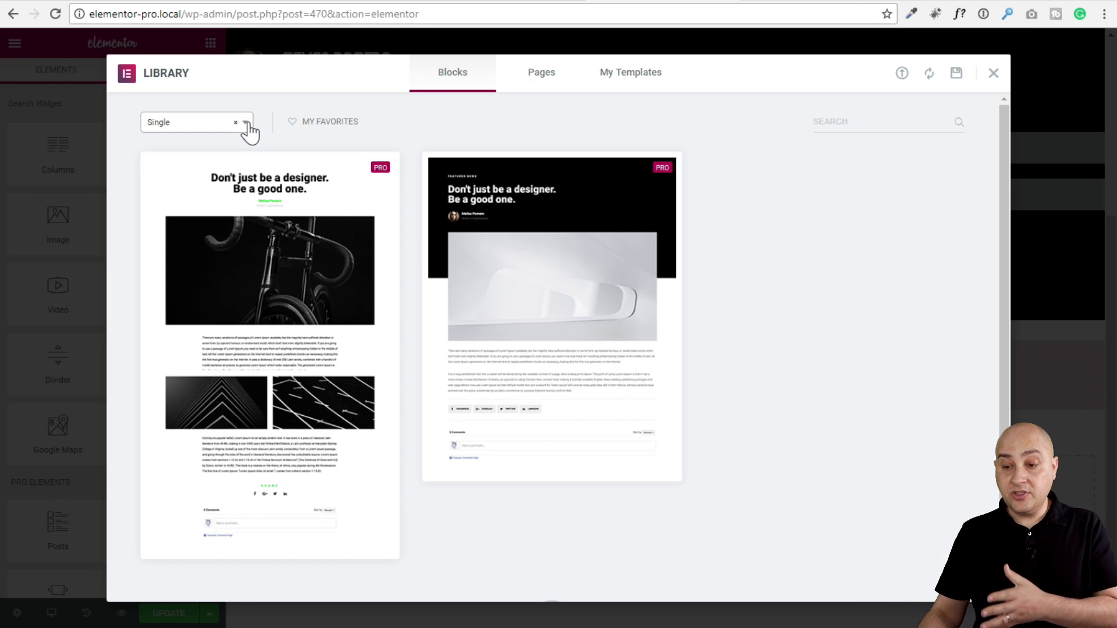
mouse_move(263, 285)
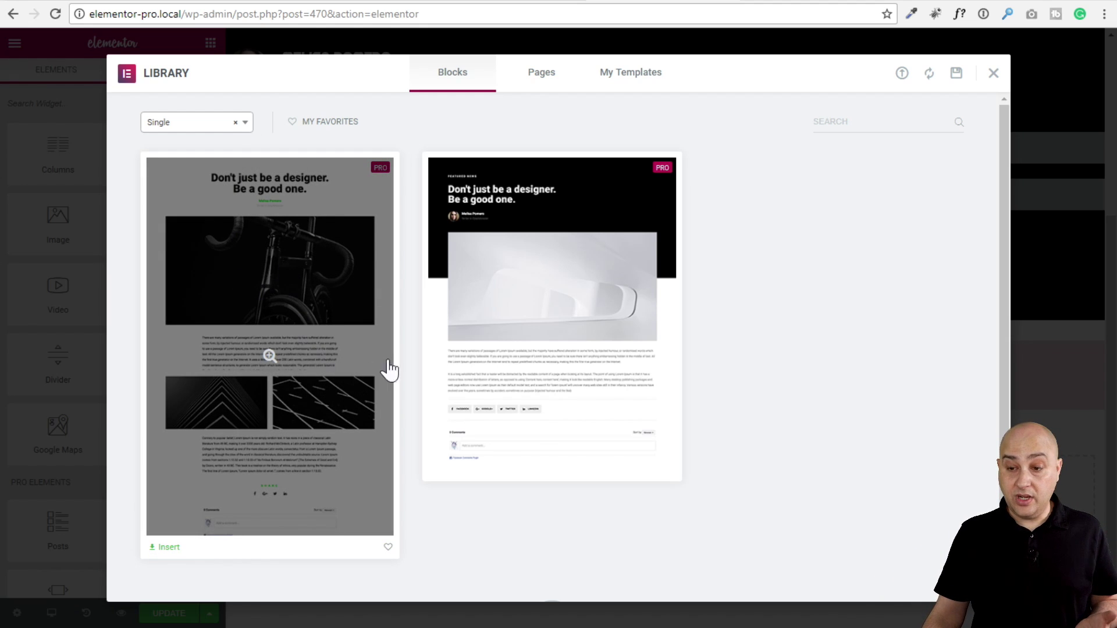
mouse_move(552, 289)
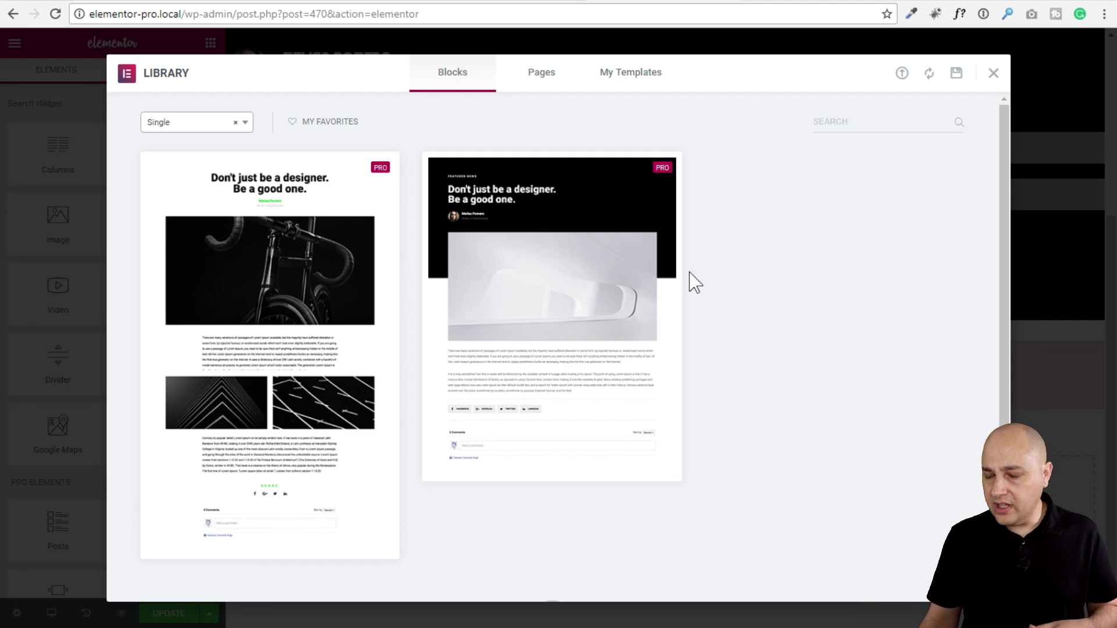
left_click(994, 73)
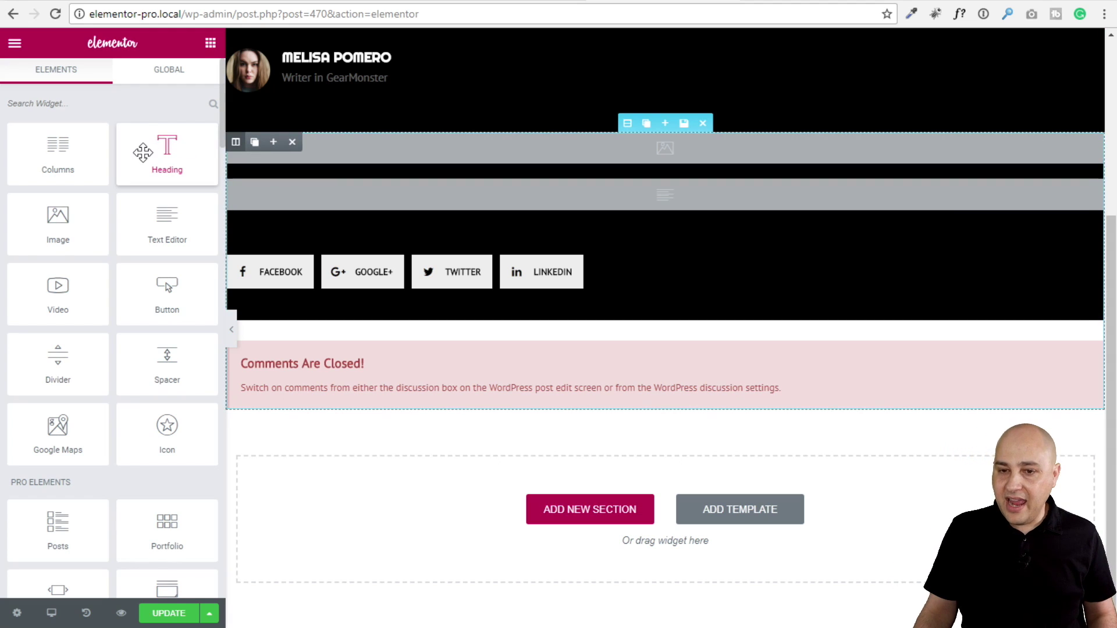
Step: Add a Heading widget below the grey text block and preview its dynamic link sources
left_click_drag(157, 151, 426, 231)
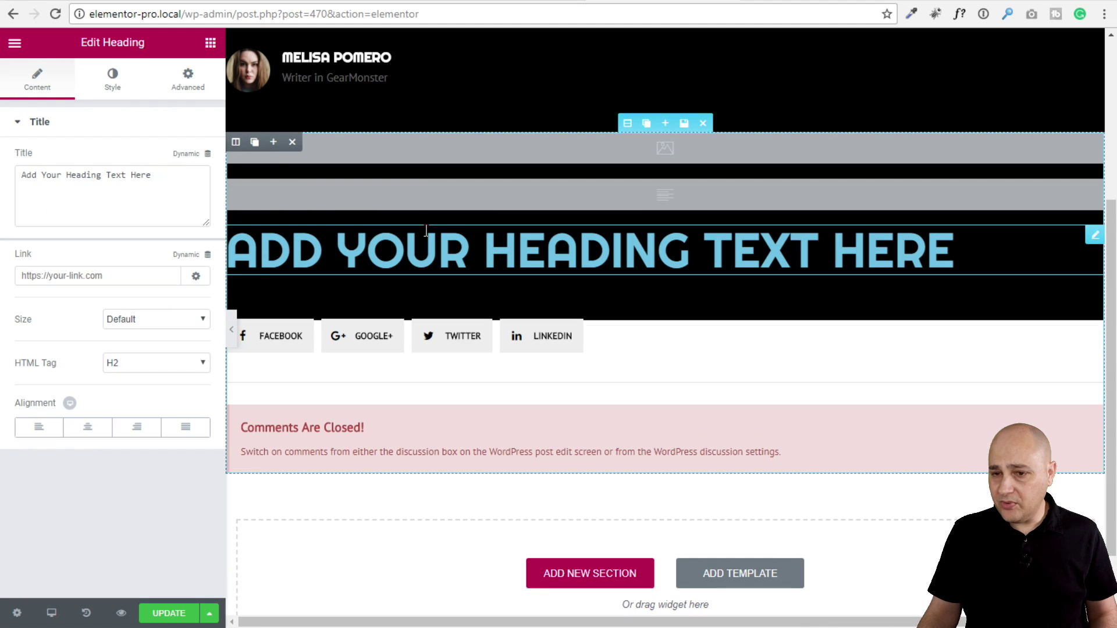
left_click(206, 256)
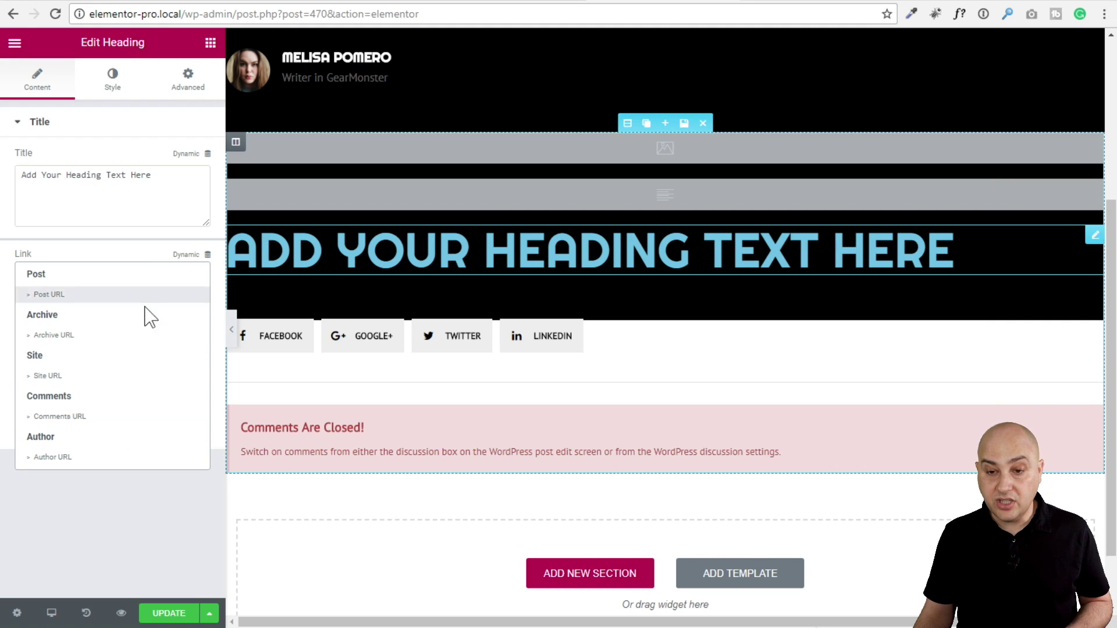
left_click(207, 256)
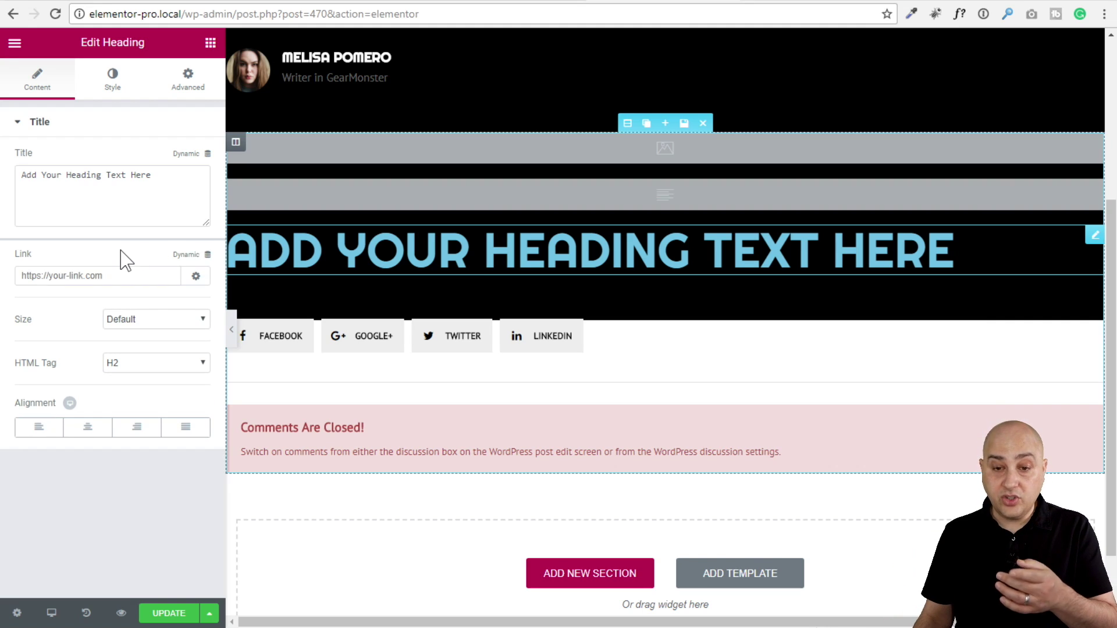
left_click(207, 154)
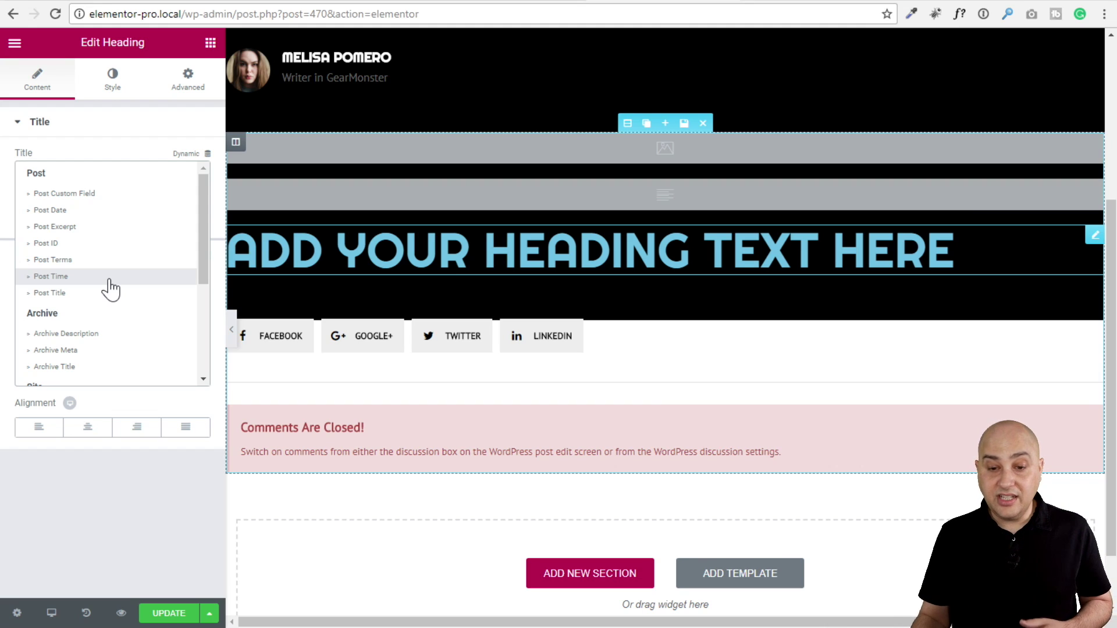
scroll(129, 257, "down", 3)
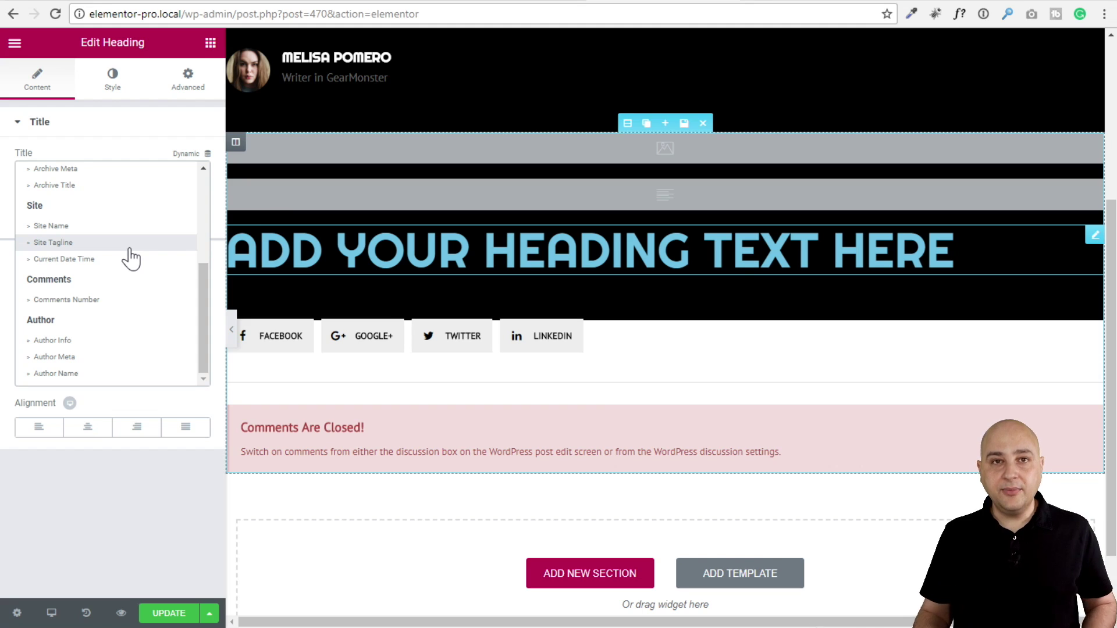
left_click(145, 488)
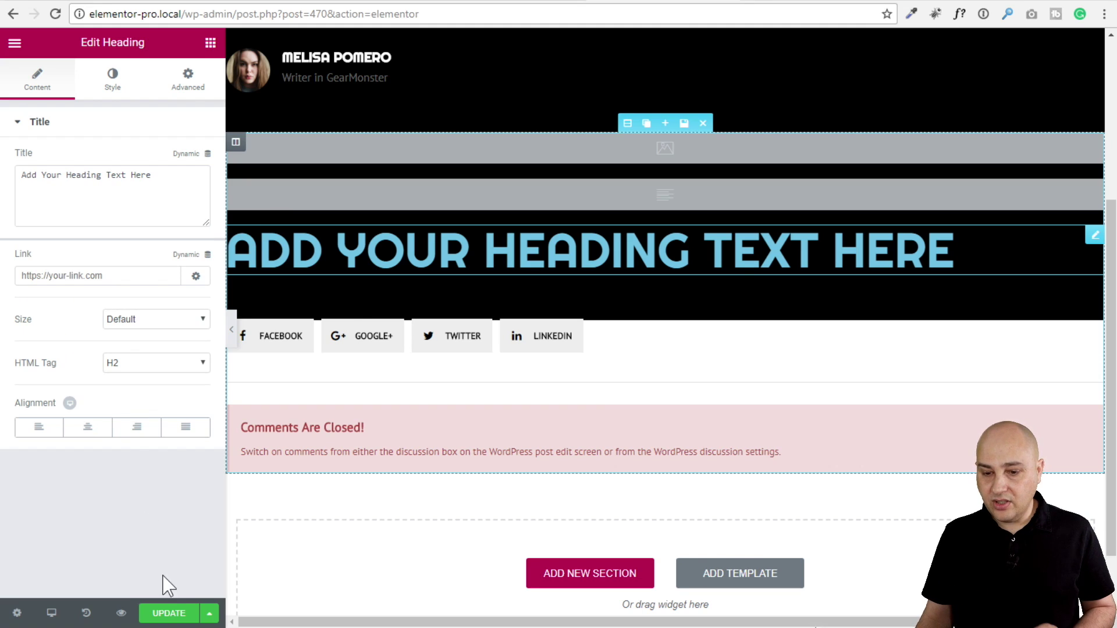
Step: Review the Blog template's display conditions, leaving Include All Posts unchanged
left_click(14, 44)
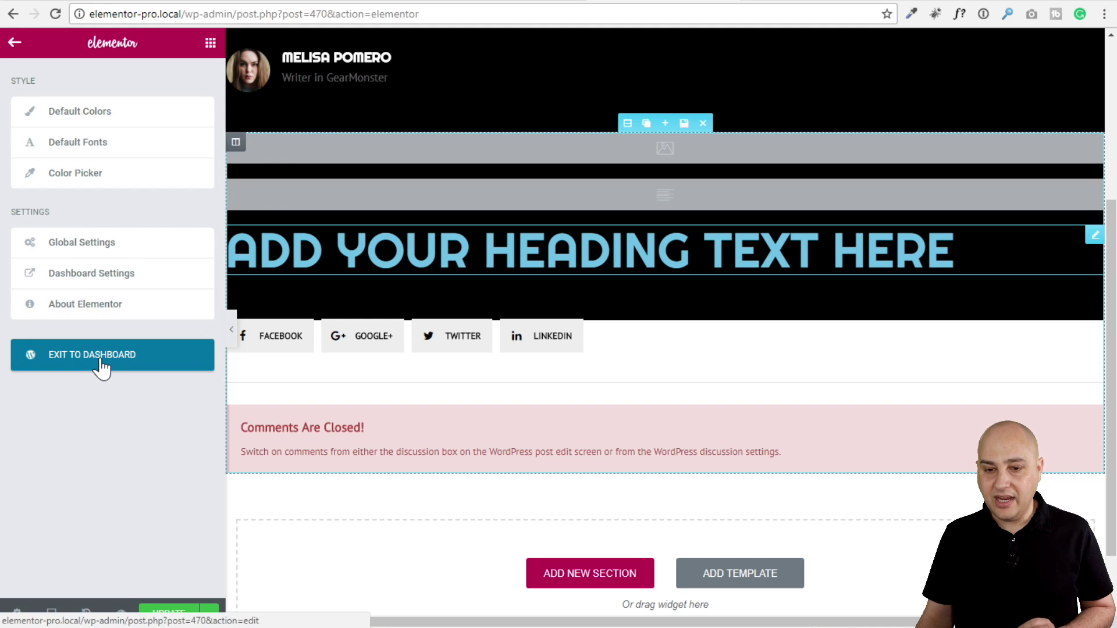
left_click(209, 613)
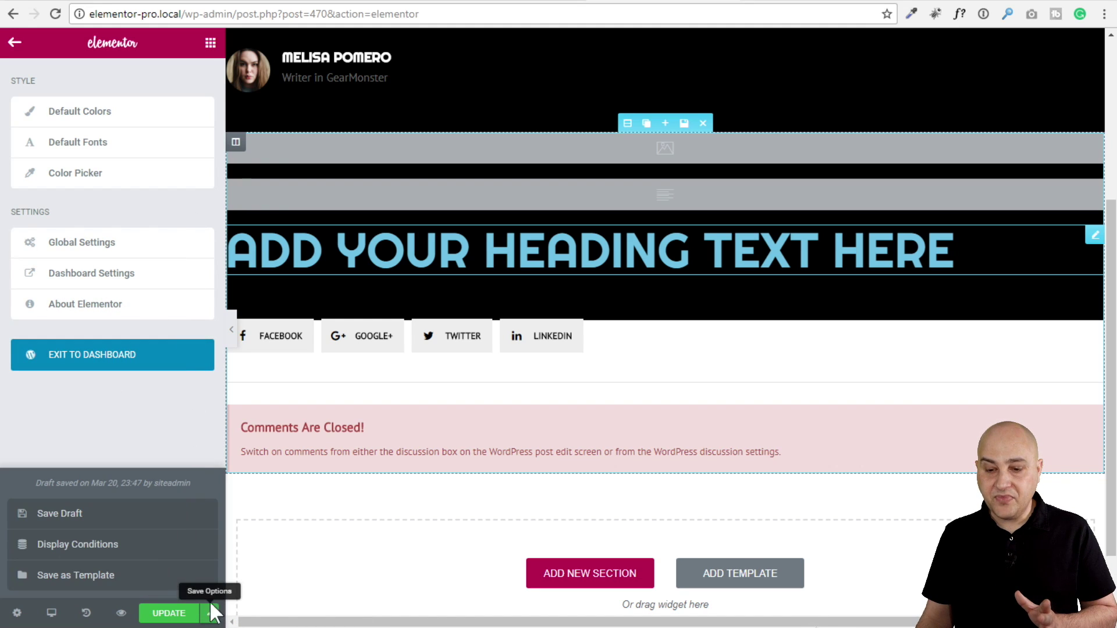
left_click(114, 550)
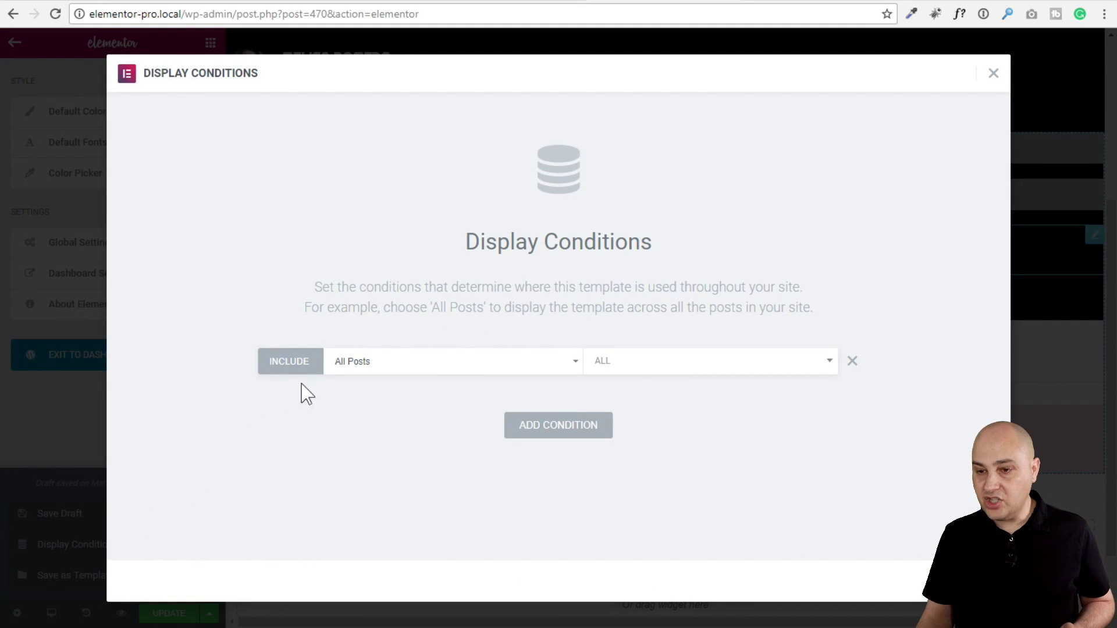
left_click(414, 371)
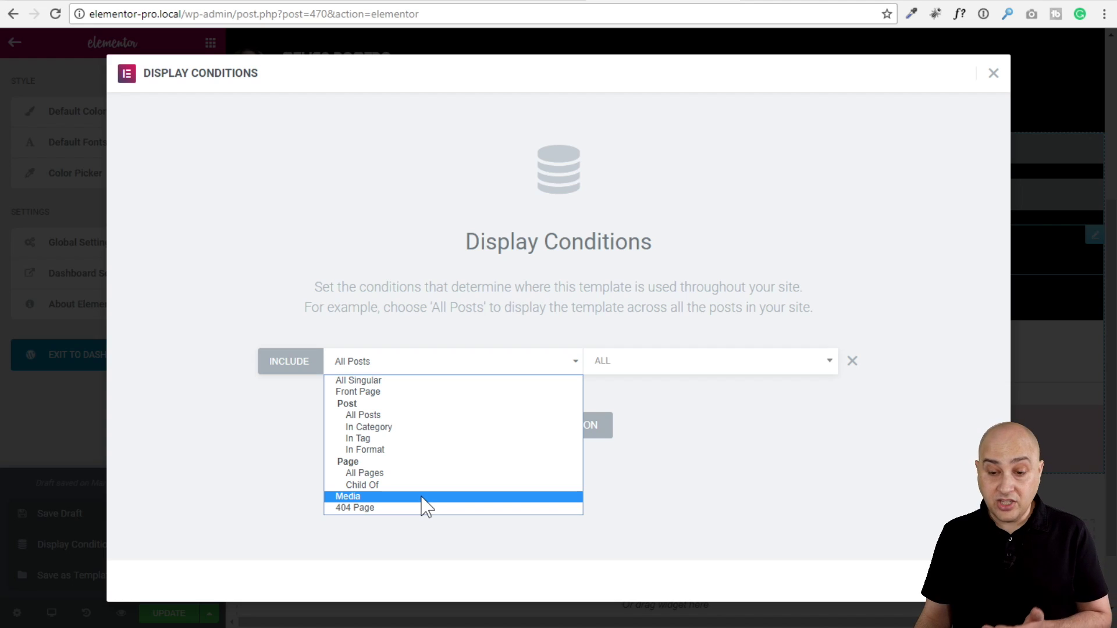
left_click(696, 459)
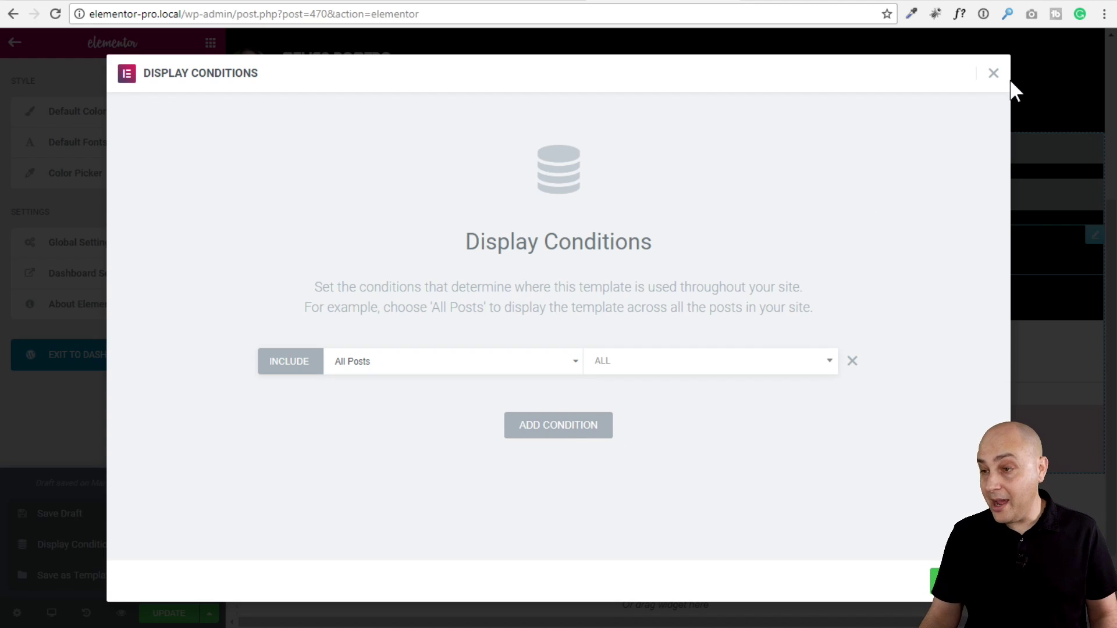
left_click(992, 76)
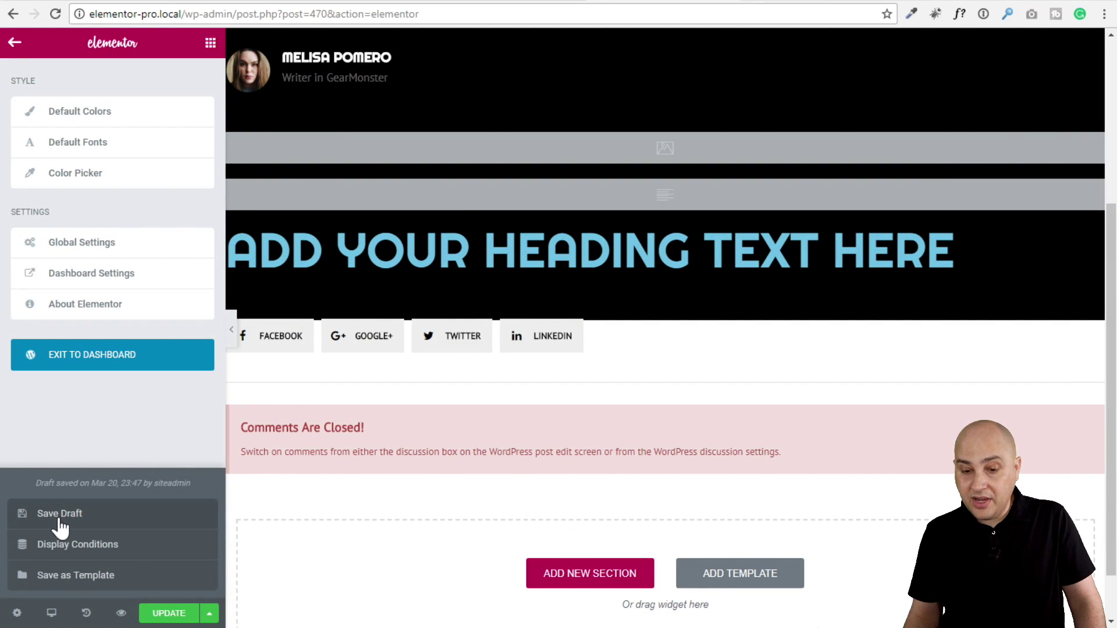
Step: Exit the Elementor editor to the WordPress dashboard, confirming Leave, and go to Installed Plugins
left_click(16, 43)
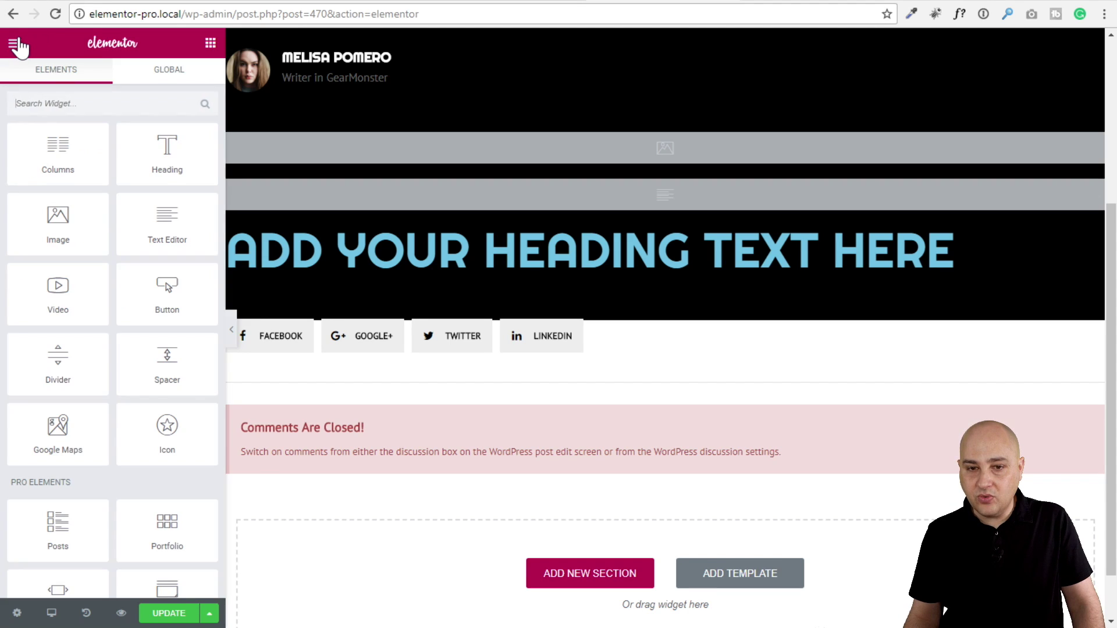
left_click(16, 43)
left_click(106, 352)
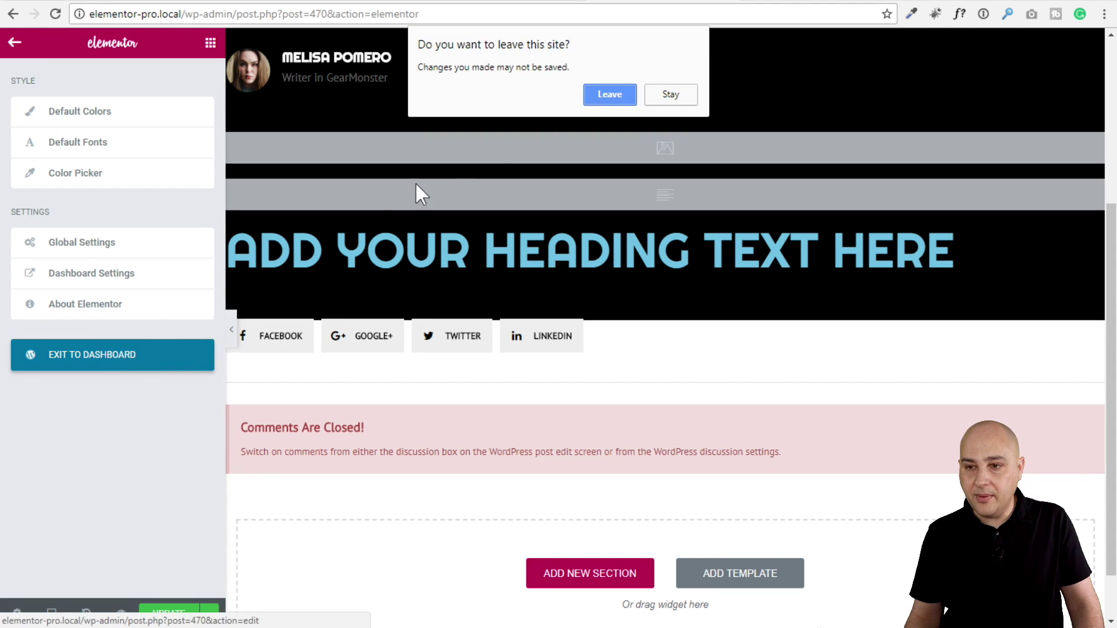
left_click(623, 95)
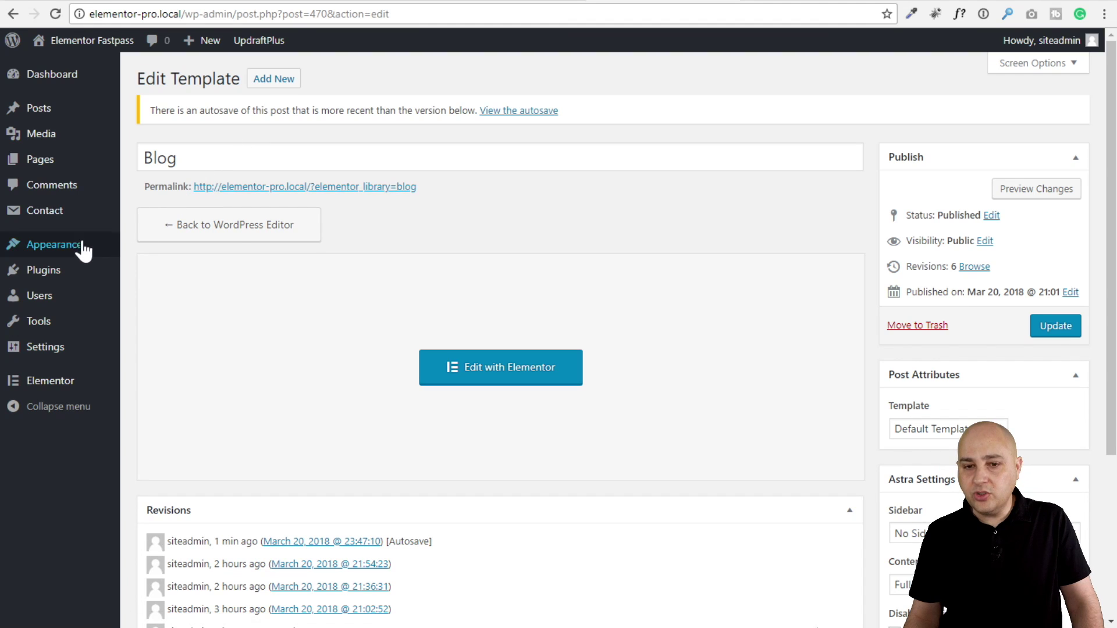
mouse_move(43, 270)
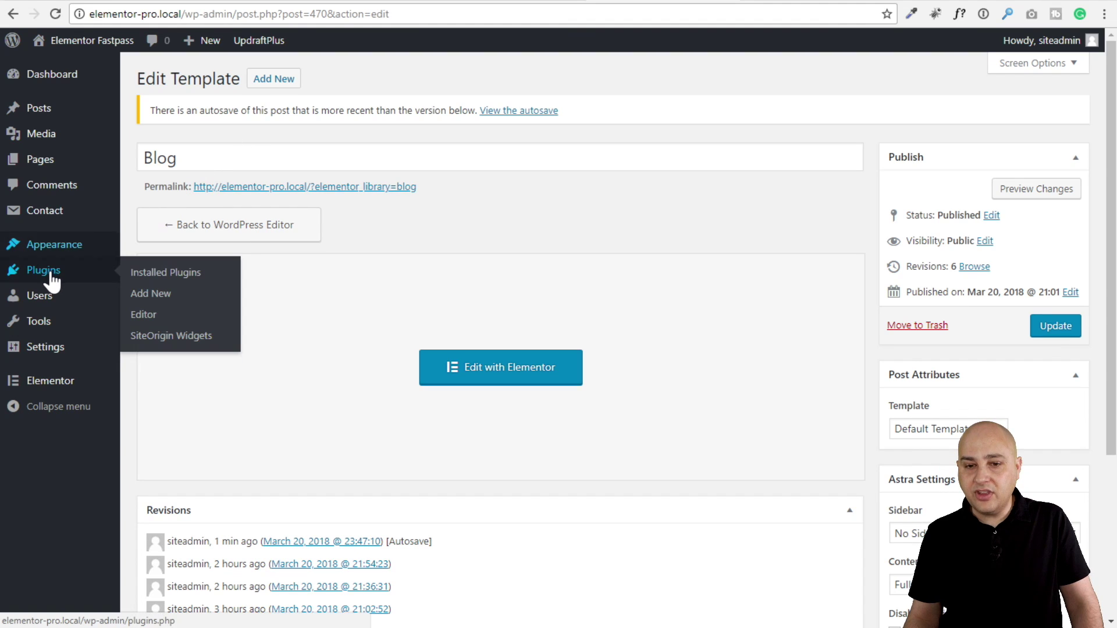
left_click(199, 270)
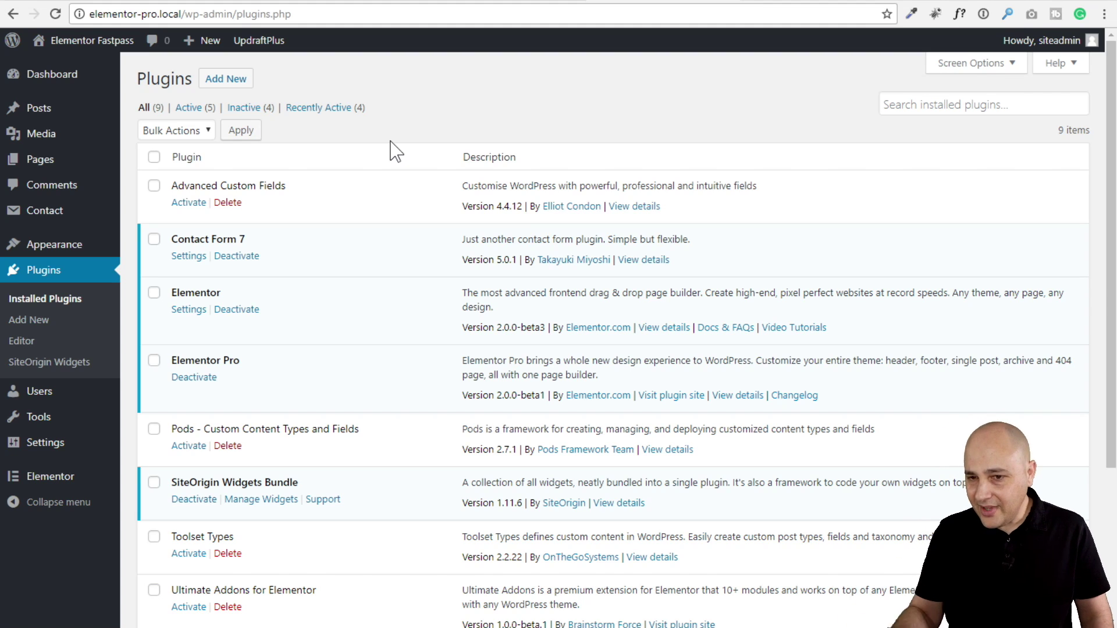
Step: Activate the Advanced Custom Fields plugin in the installed plugins list
left_click(197, 204)
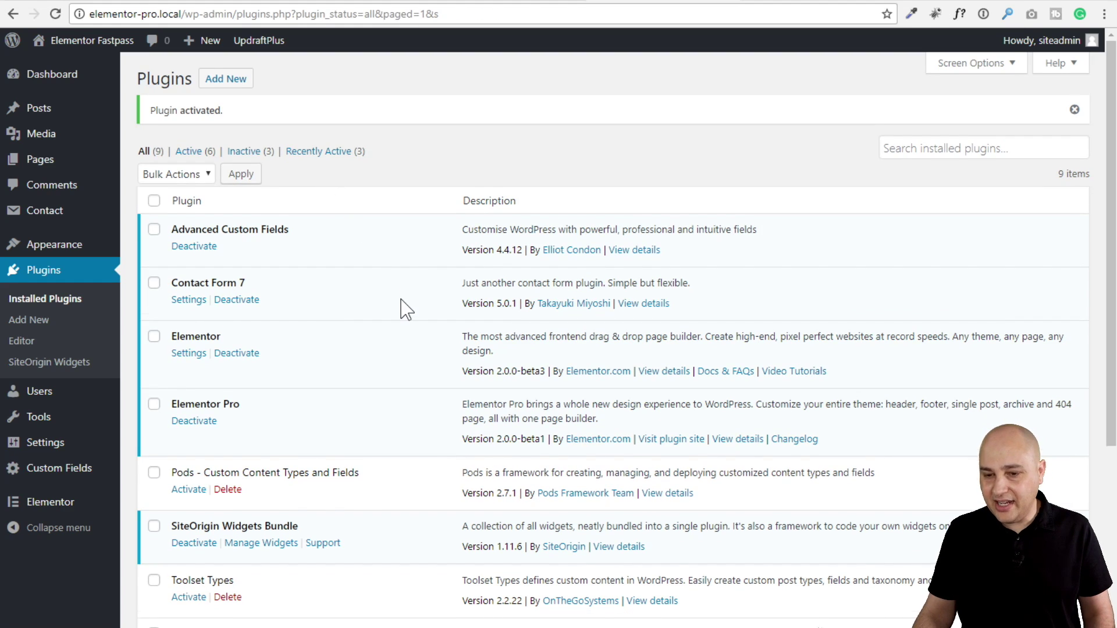
scroll(379, 340, "down", 5)
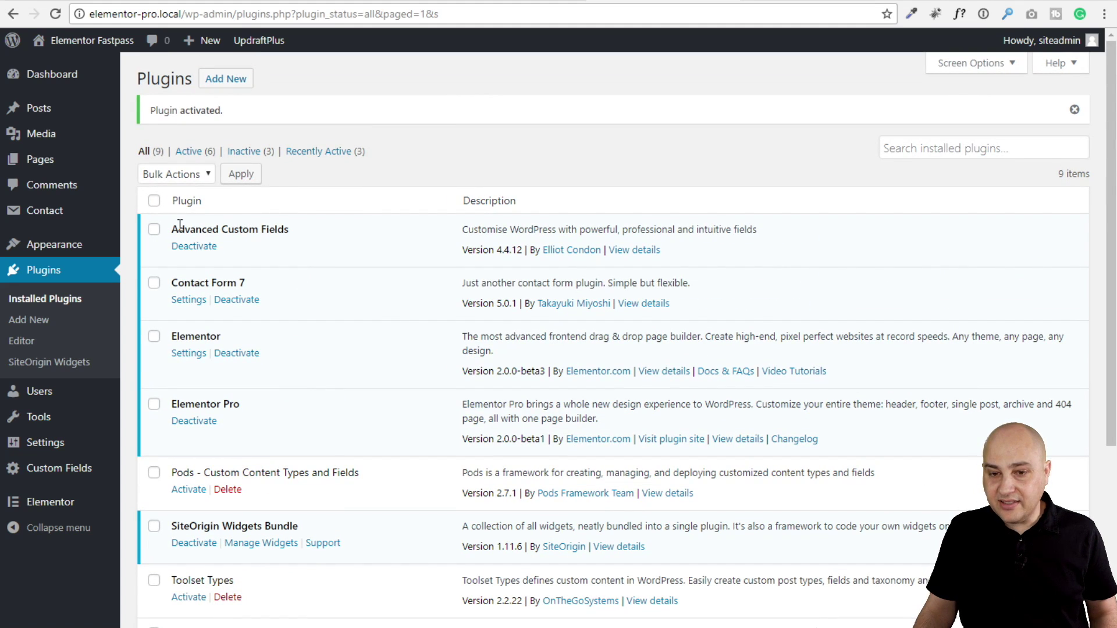
Step: Open the Hello world! post and change its Video custom field to 'videoembed here'
left_click(45, 111)
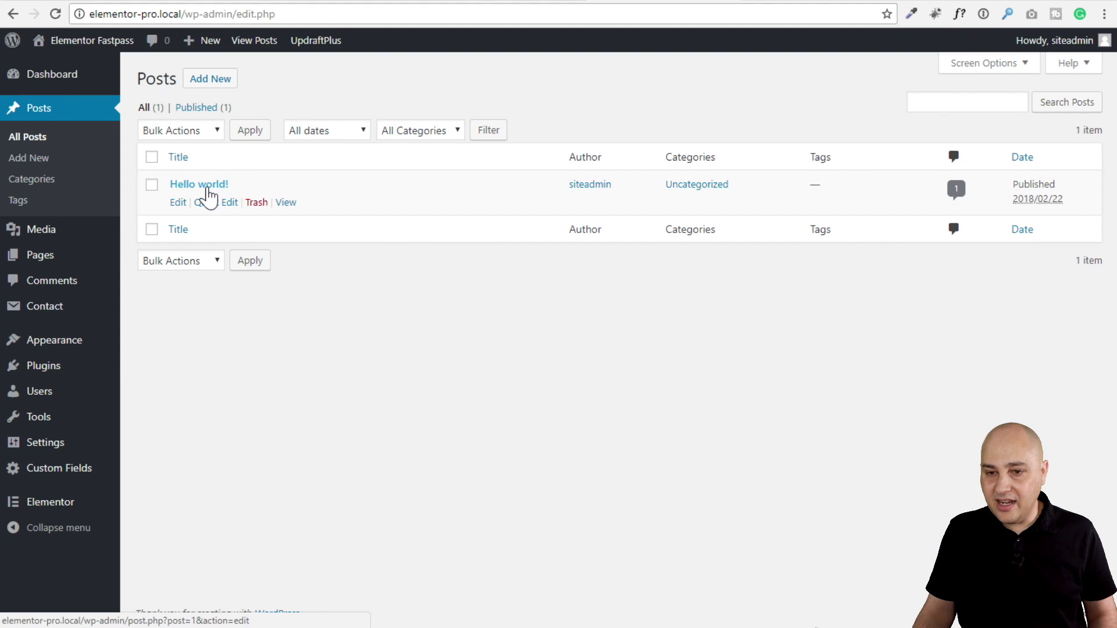
left_click(207, 188)
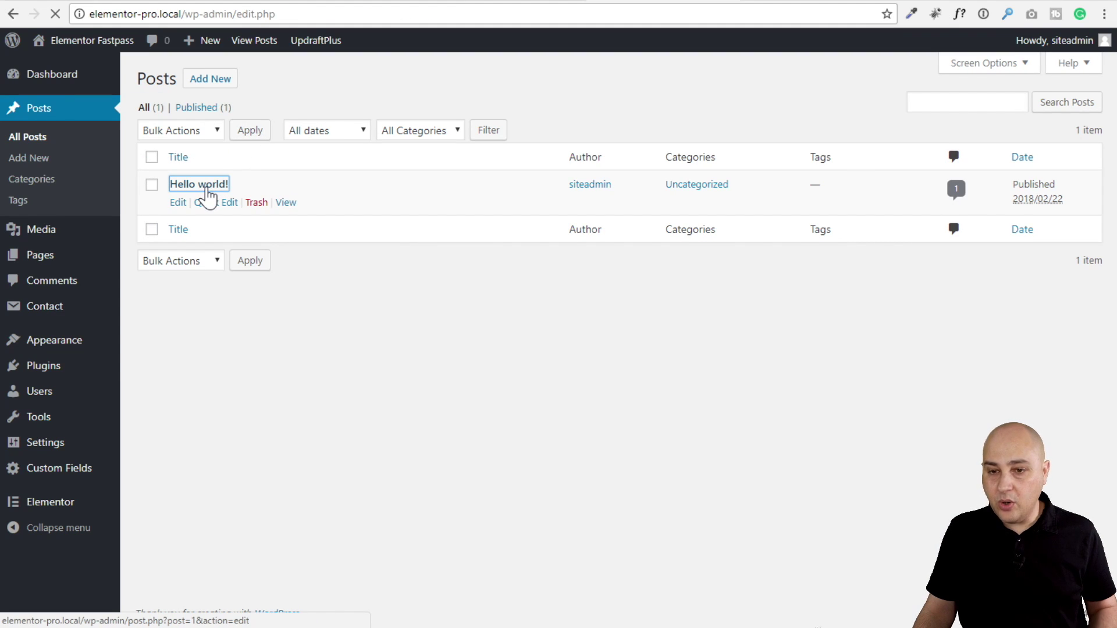
scroll(306, 325, "down", 4)
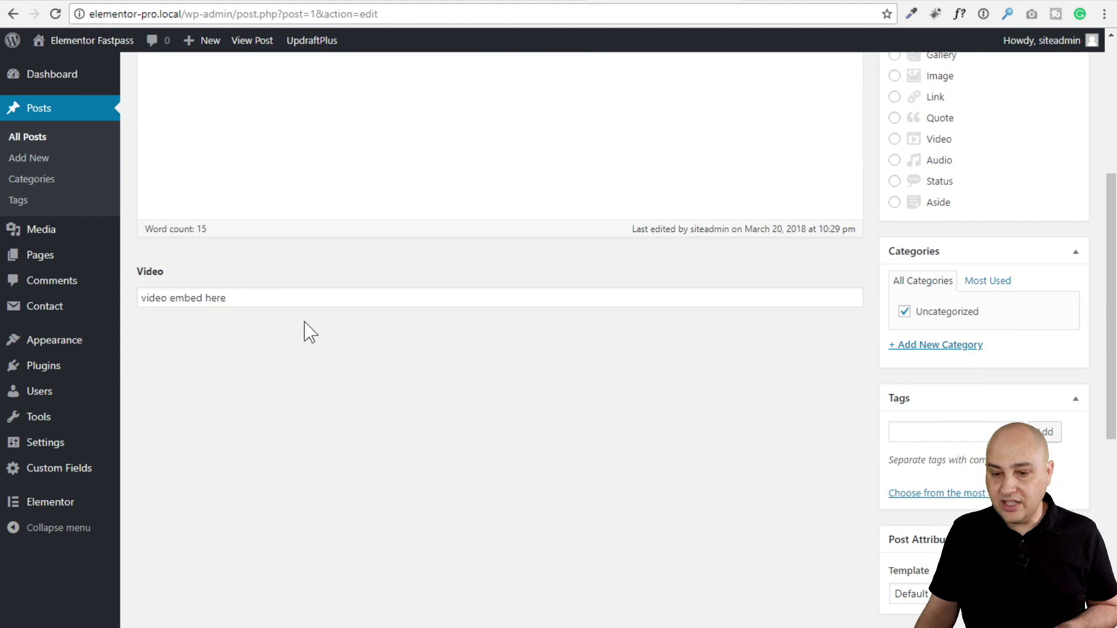
left_click(222, 298)
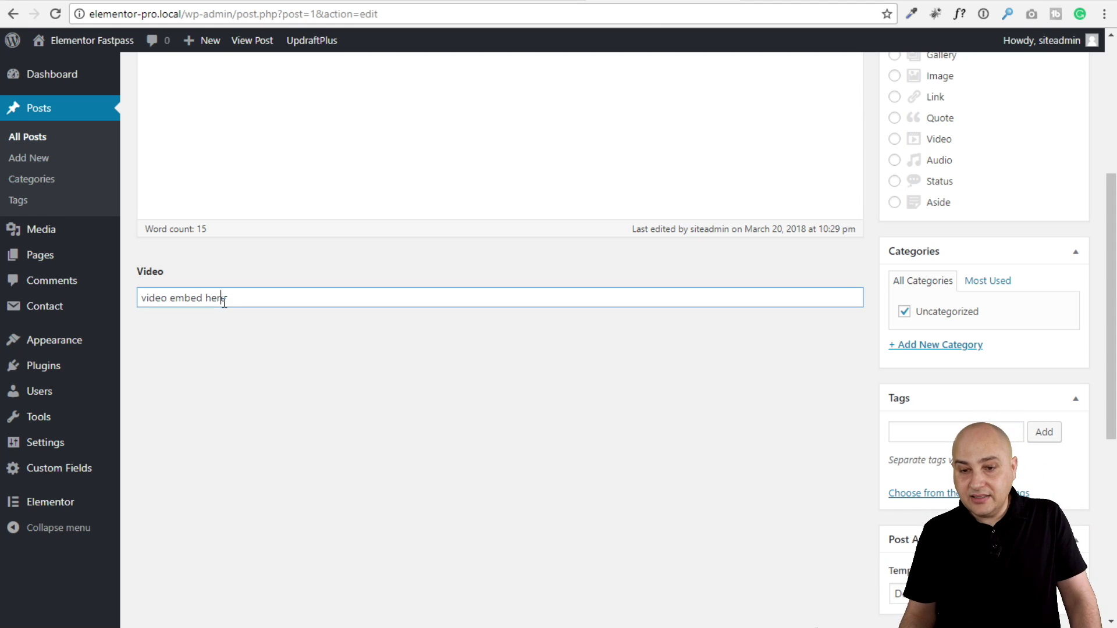
left_click_drag(225, 298, 167, 299)
left_click(169, 353)
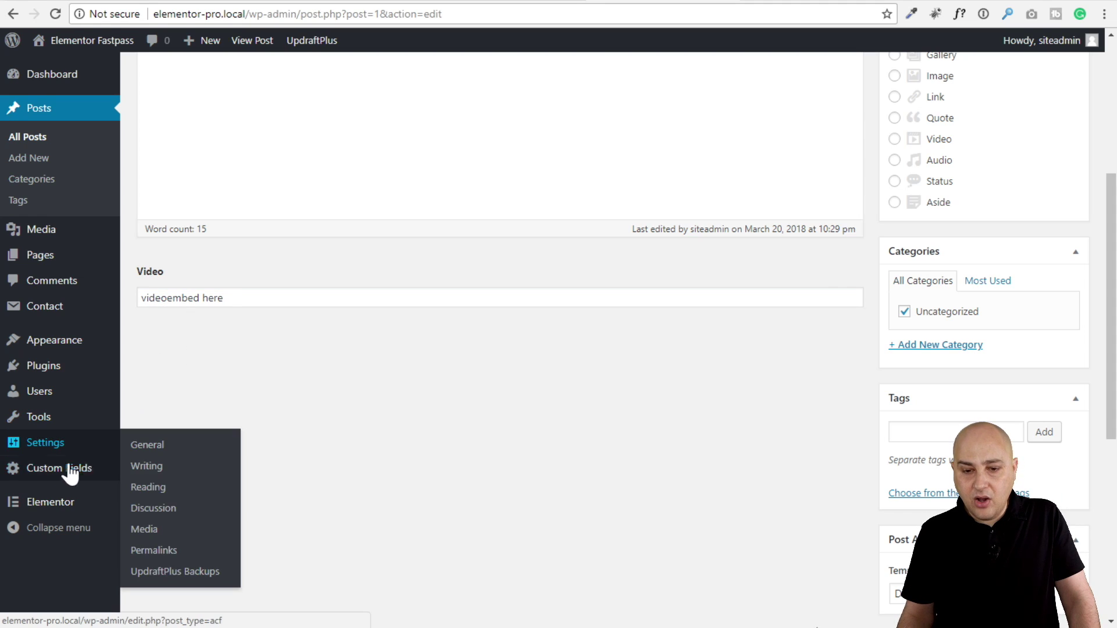
mouse_move(54, 514)
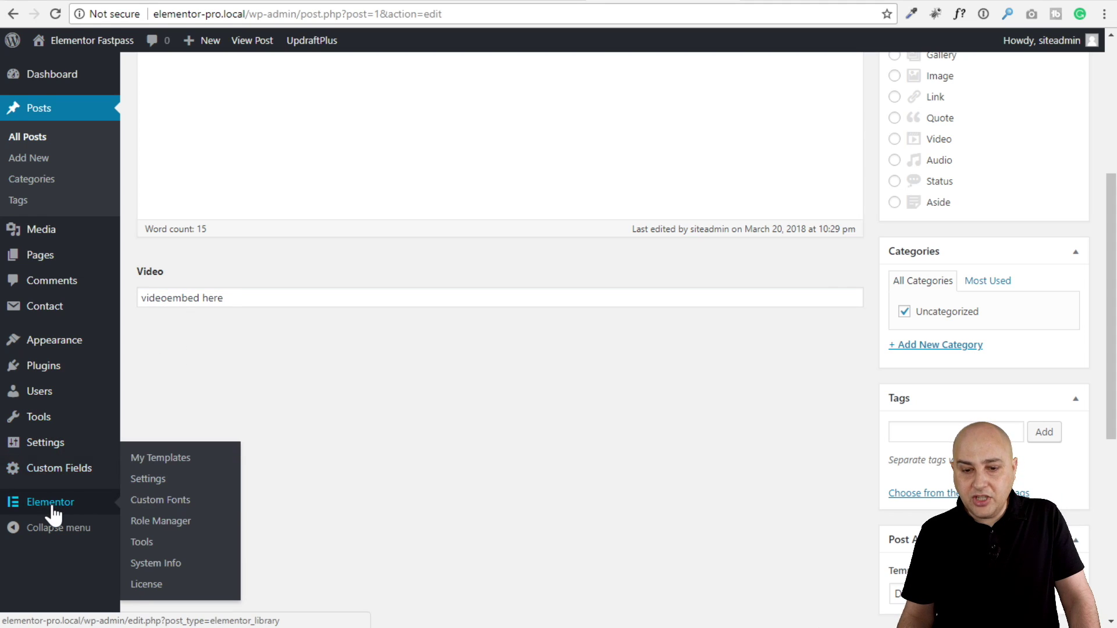
Step: Reopen the Blog template in Elementor from the My Templates list
left_click(165, 462)
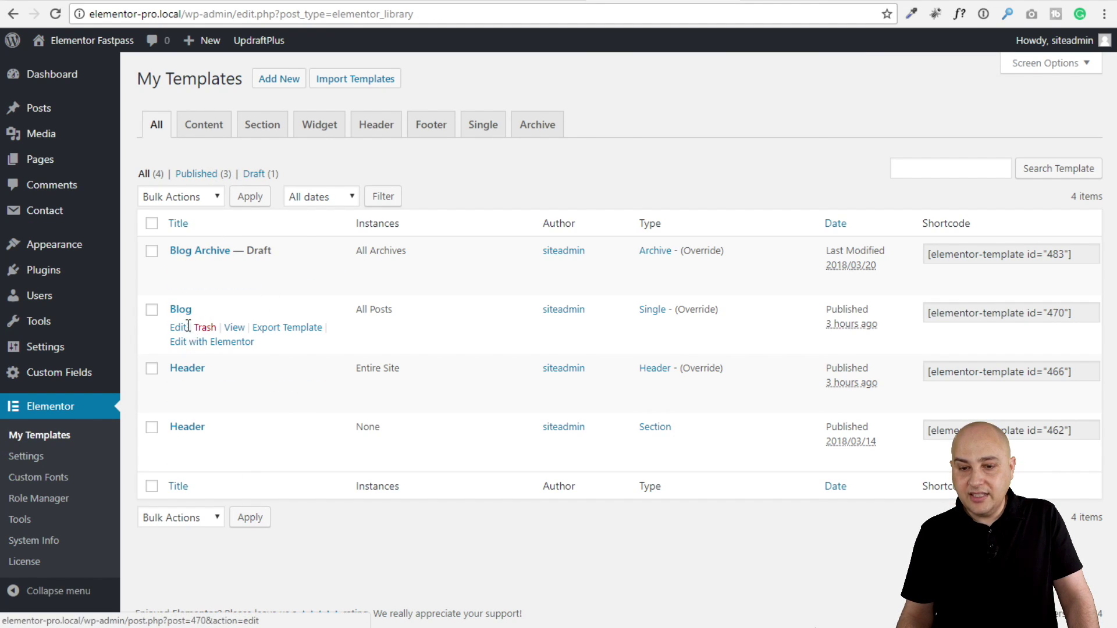
left_click(201, 343)
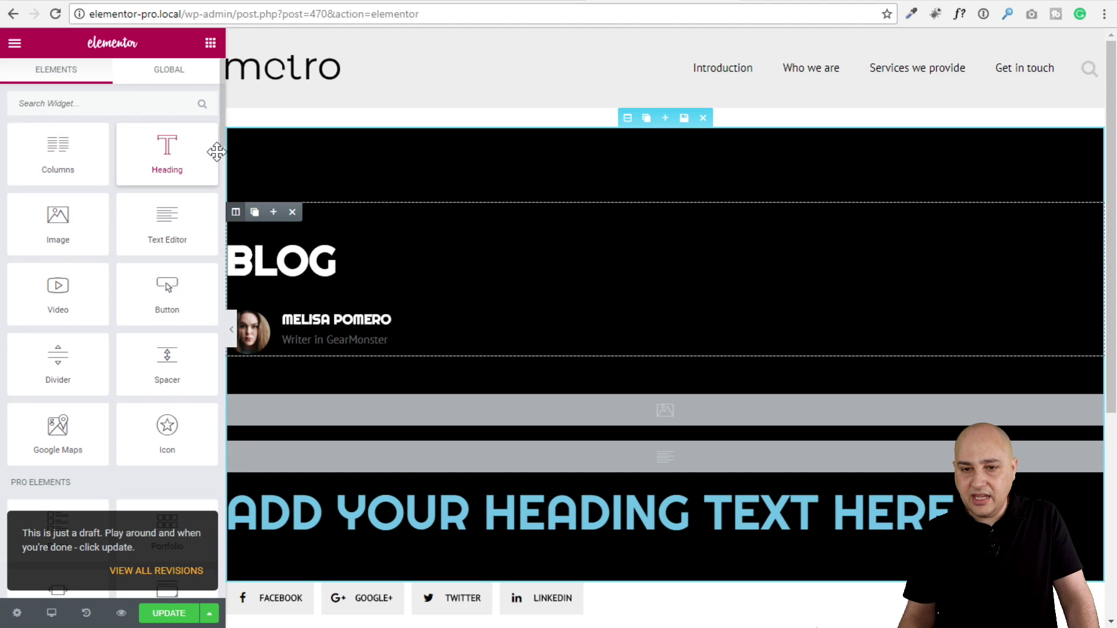
Step: Drop a Heading widget below the author box and clear its title text
left_click_drag(162, 148, 362, 339)
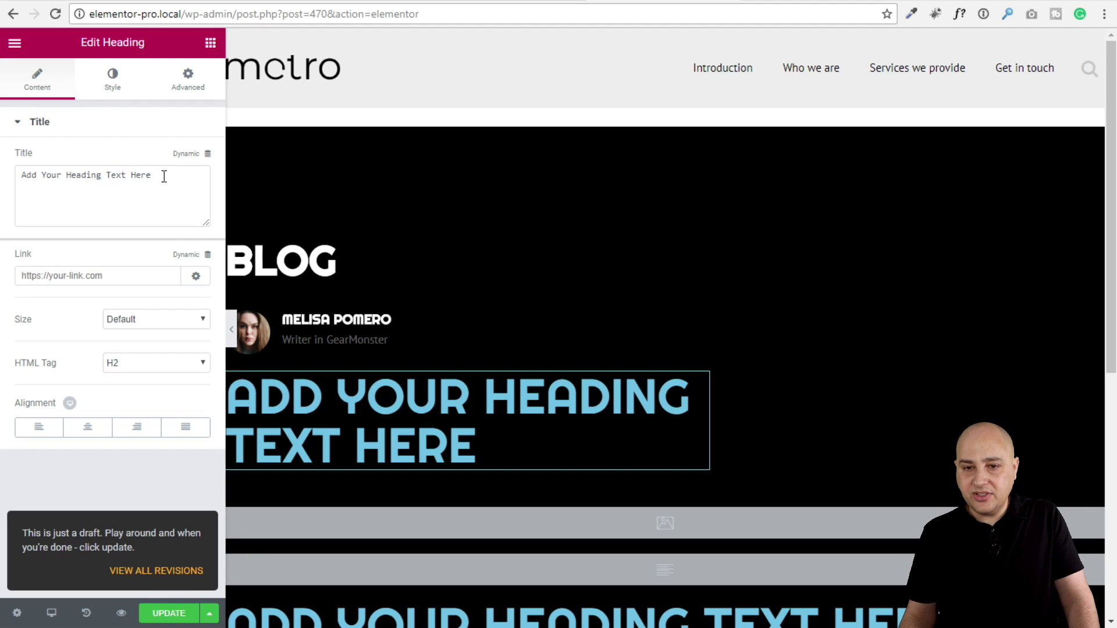
left_click_drag(164, 177, 3, 151)
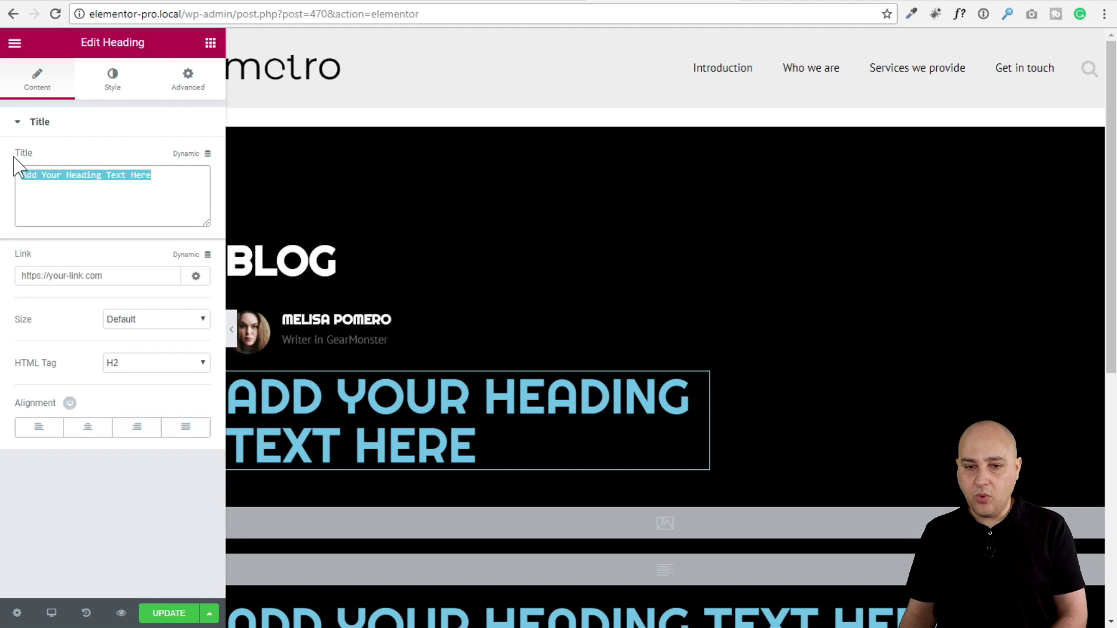
key("BackSpace")
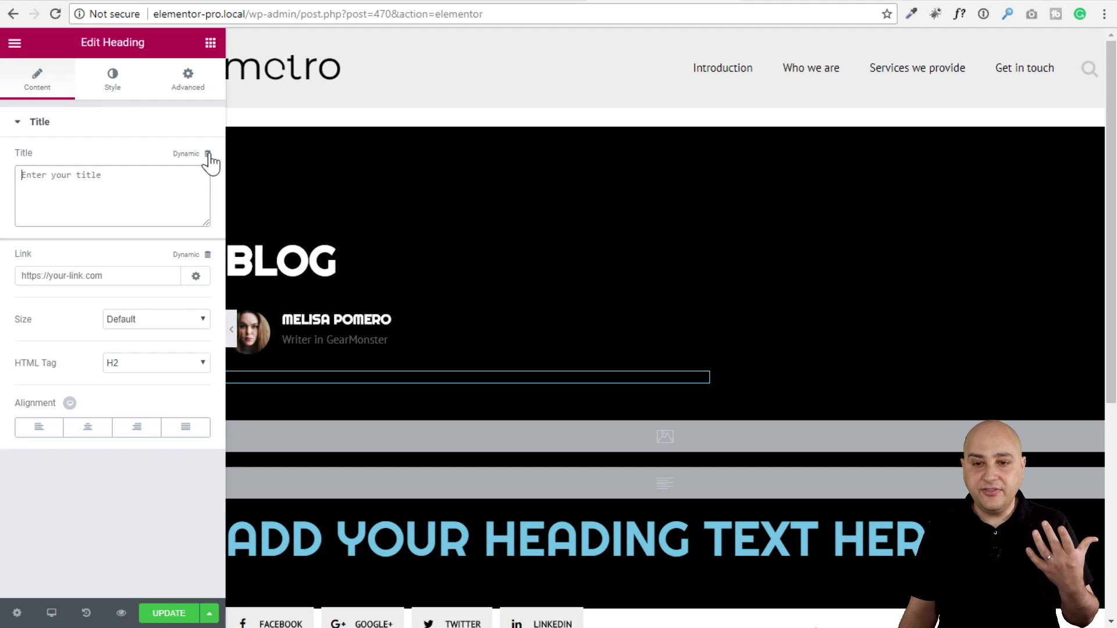
Step: Make the heading title dynamic using ACF Field with the Key set to Video
left_click(208, 154)
scroll(72, 302, "down", 5)
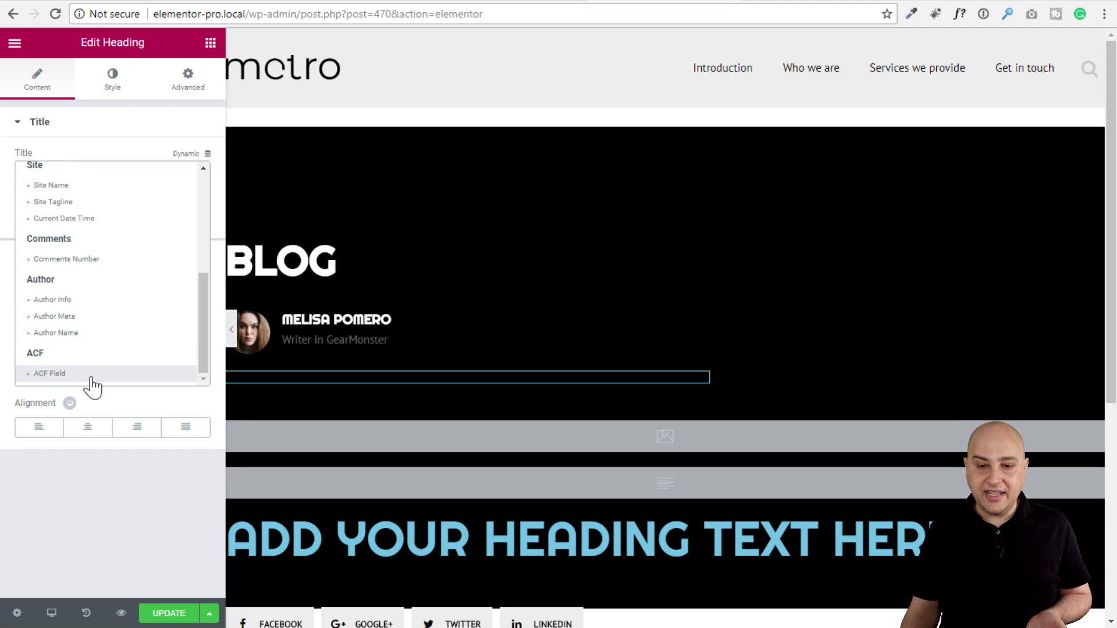
left_click(52, 374)
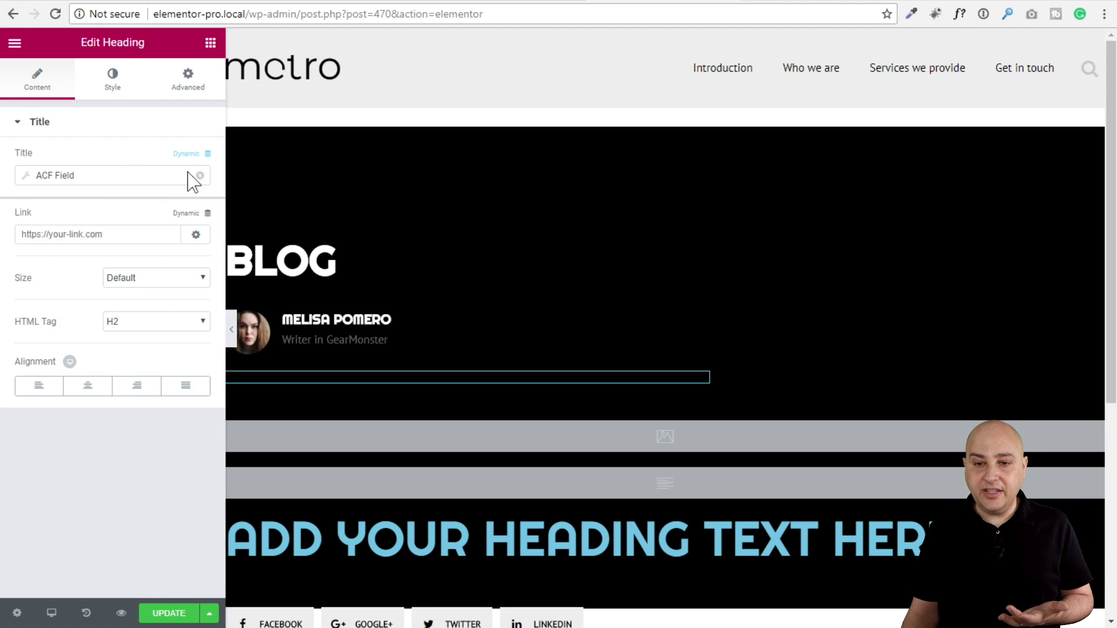
left_click(50, 177)
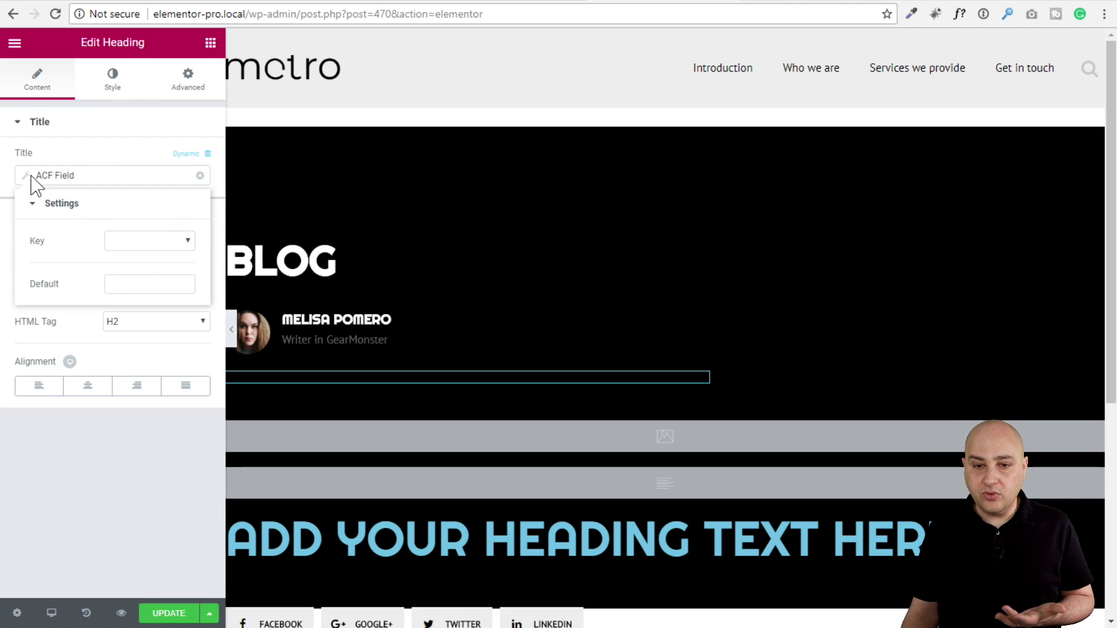
left_click(30, 177)
left_click(28, 178)
left_click(23, 175)
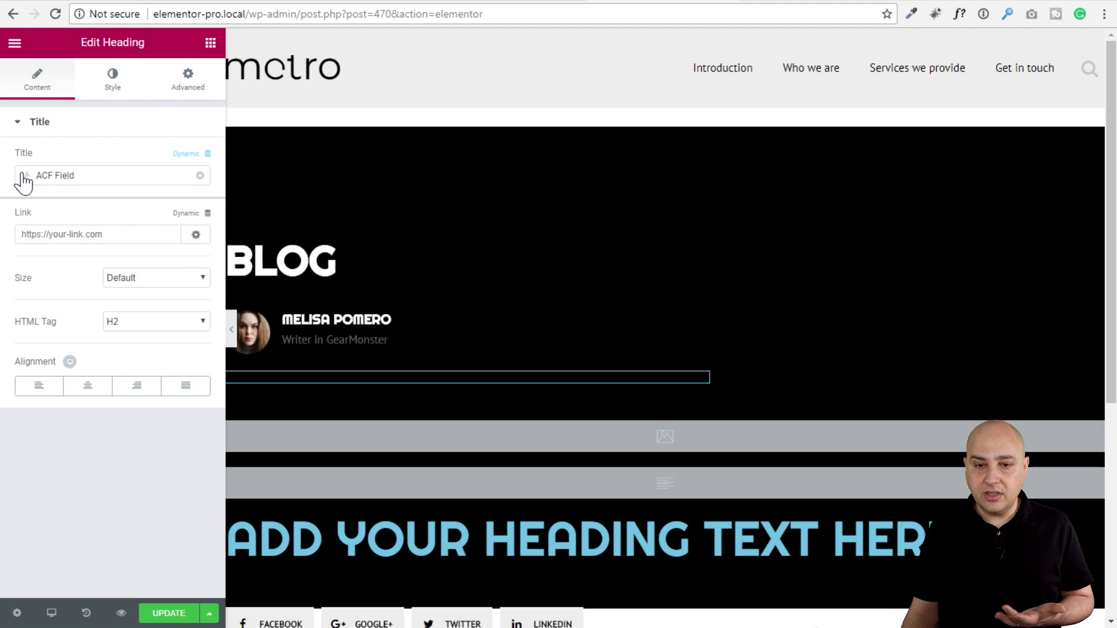
left_click(23, 176)
left_click(152, 241)
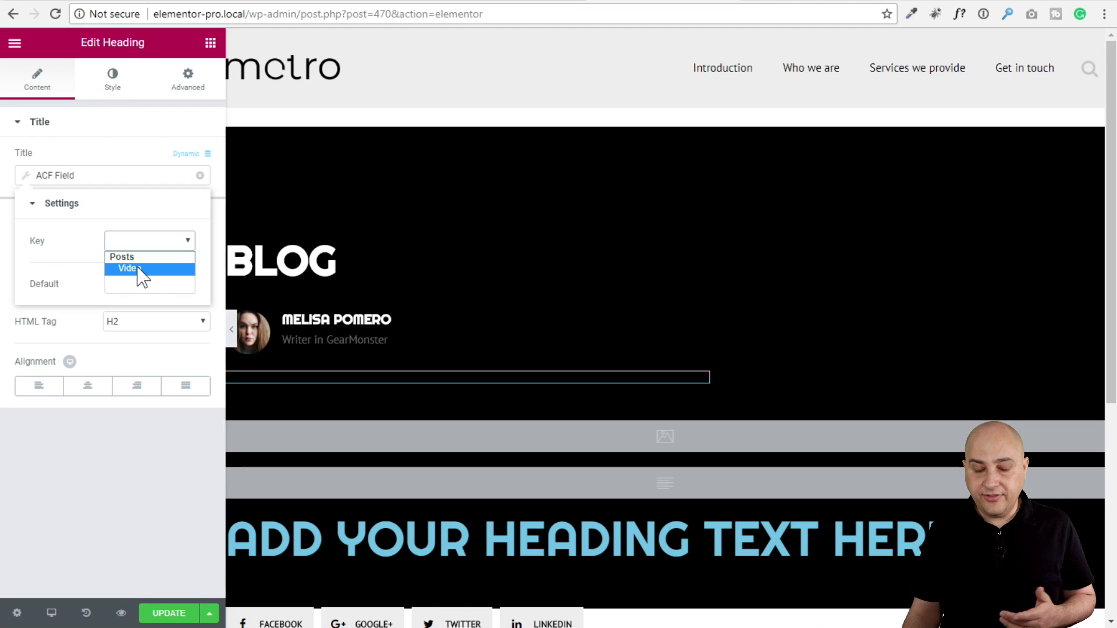
left_click(138, 269)
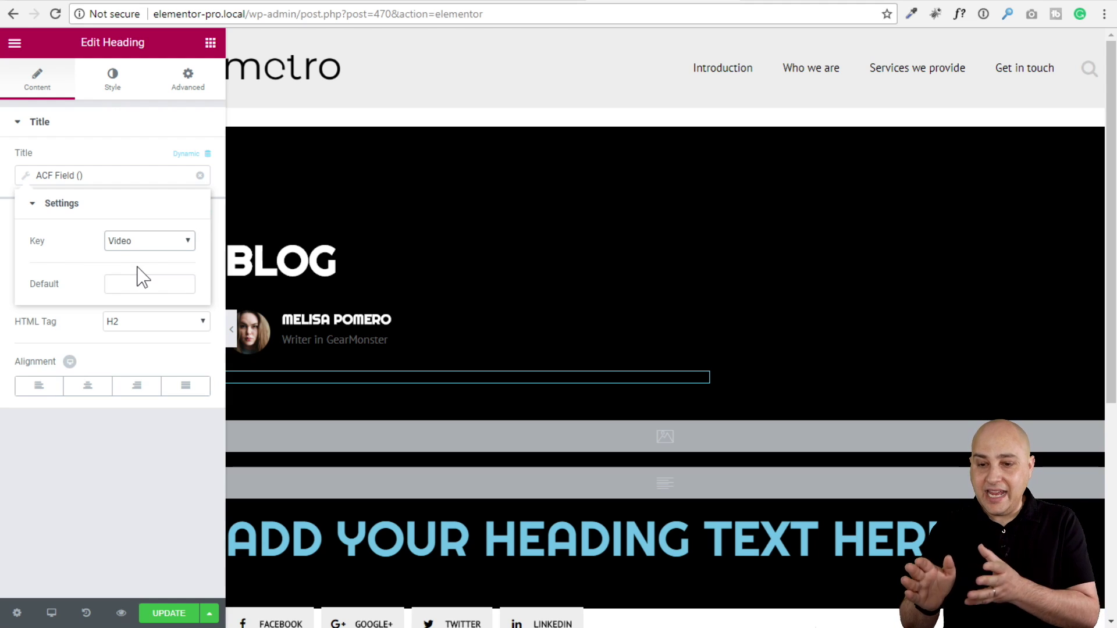
left_click(153, 464)
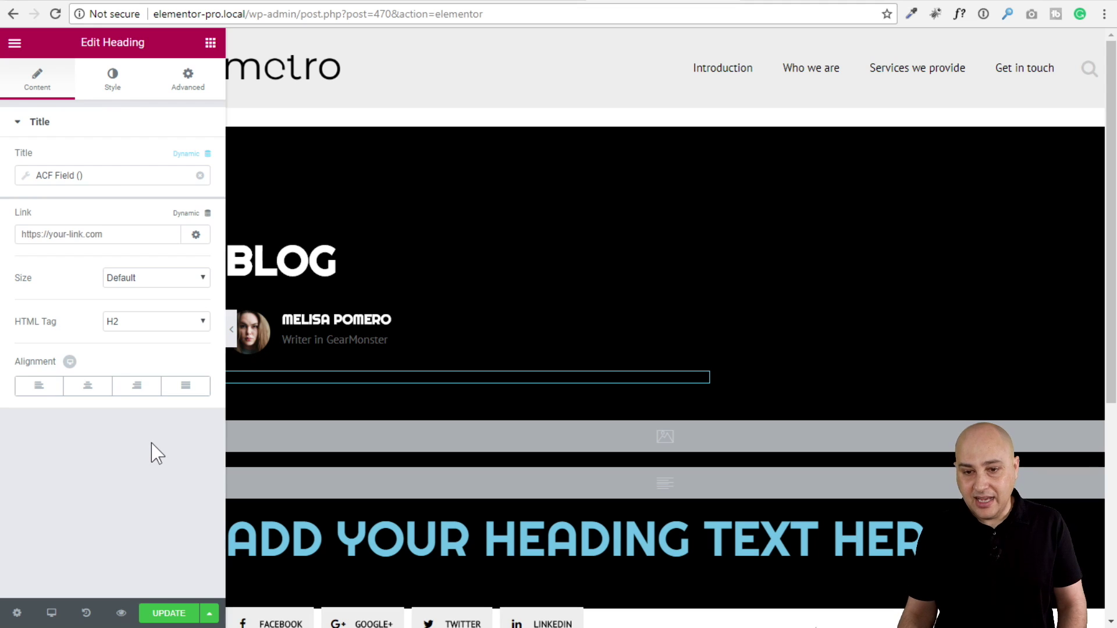
Step: Save the Blog template and show its Single Settings, titled Blog with status Published
left_click(177, 613)
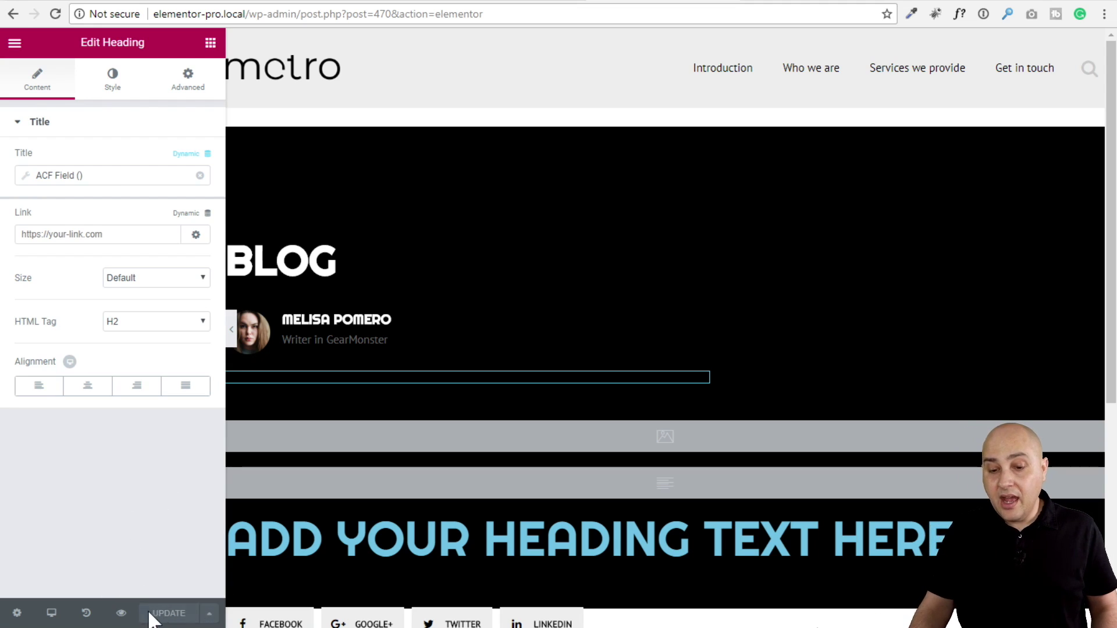
left_click(17, 614)
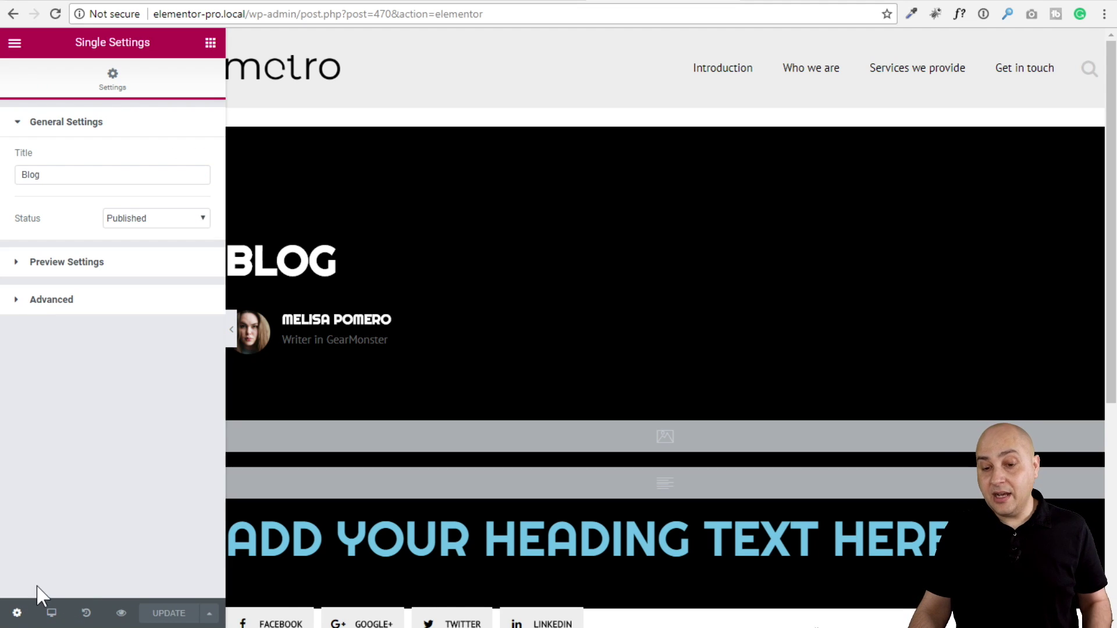